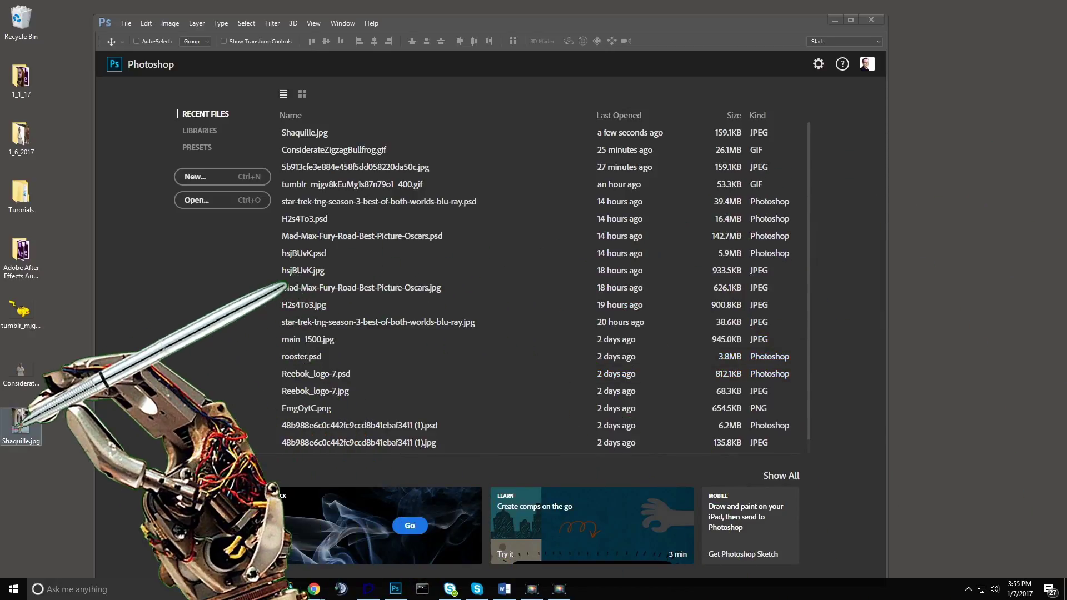
# - Open Shaquille.jpg from the desktop as a new document
pyautogui.moveTo(21, 423); pyautogui.dragTo(404, 236)
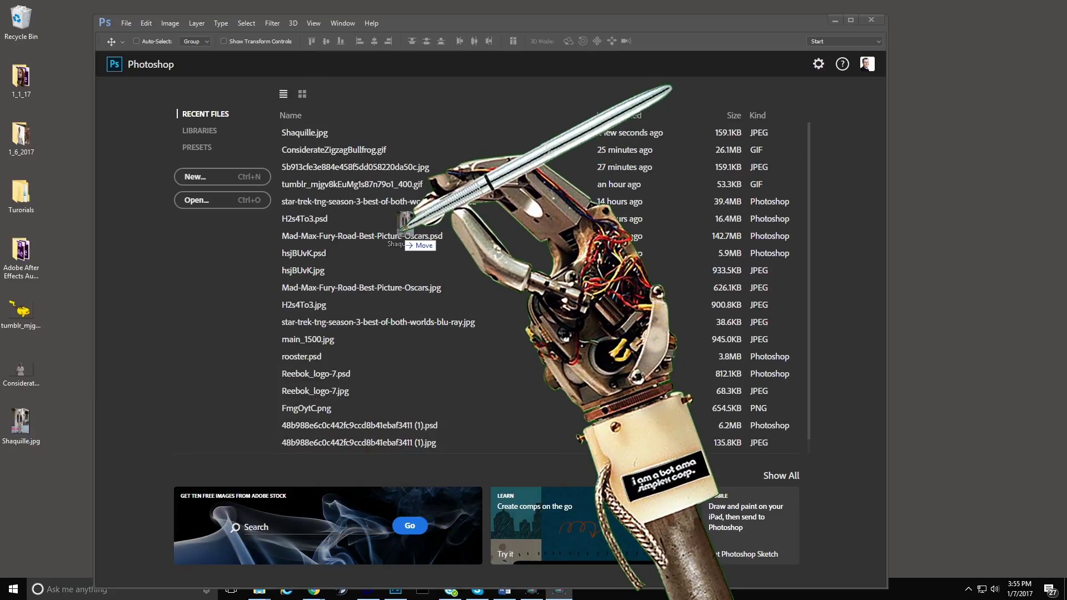
pyautogui.moveTo(404, 236); pyautogui.dragTo(405, 238)
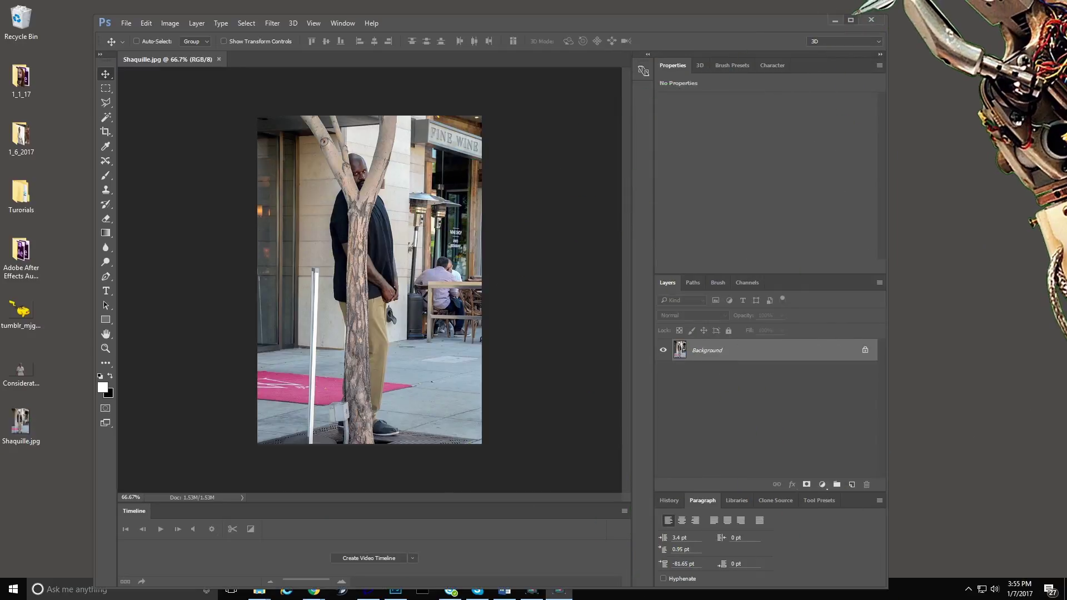
pyautogui.moveTo(638, 20); pyautogui.dragTo(646, 9)
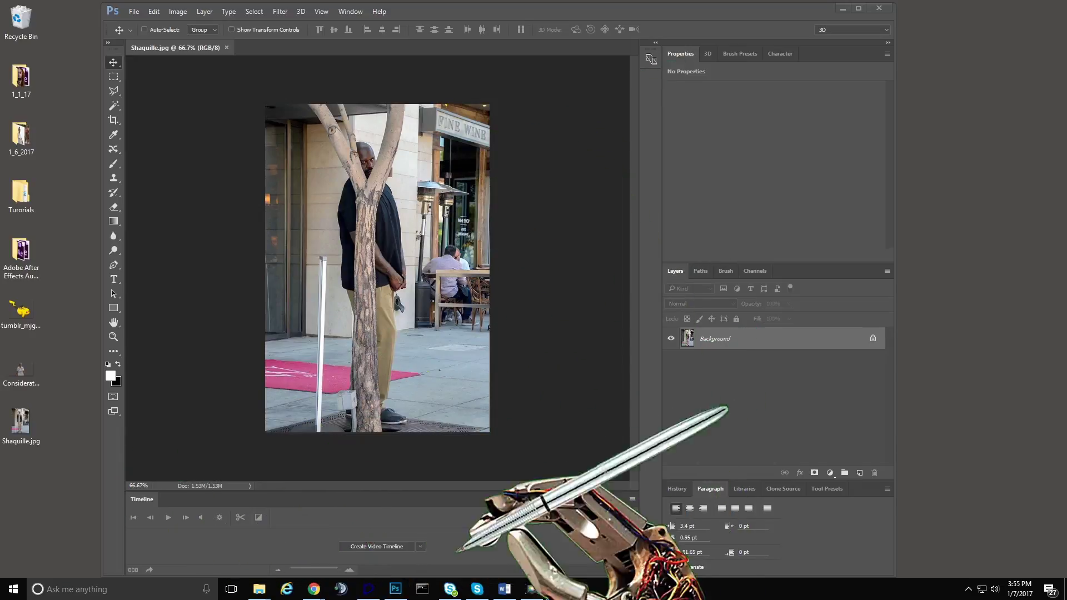
# - Hide and redisplay the Timeline panel, and create a video timeline for the Shaquille photo
pyautogui.click(351, 11)
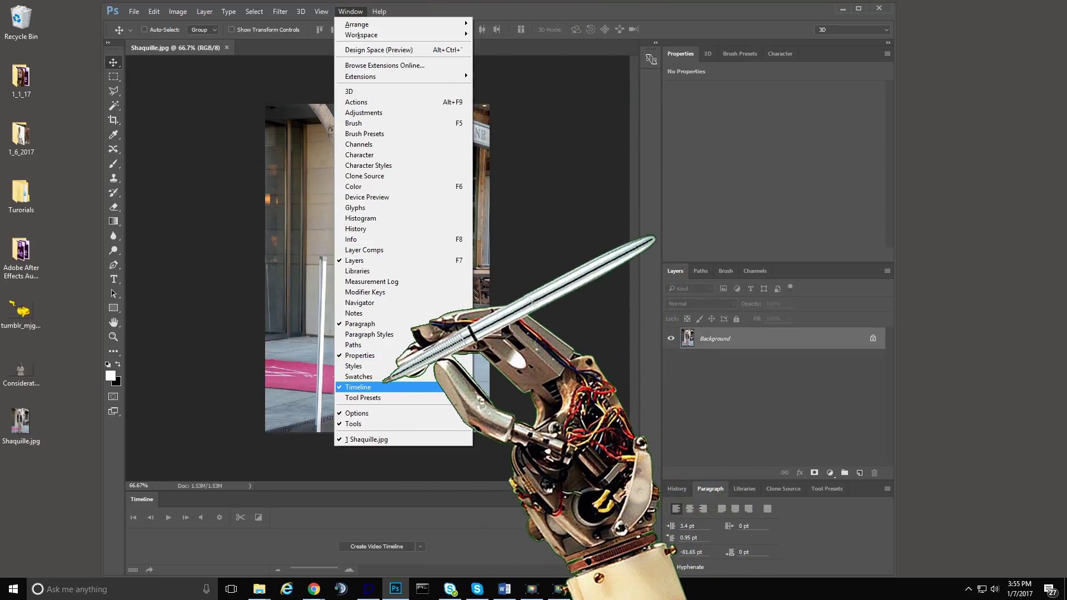
pyautogui.click(388, 387)
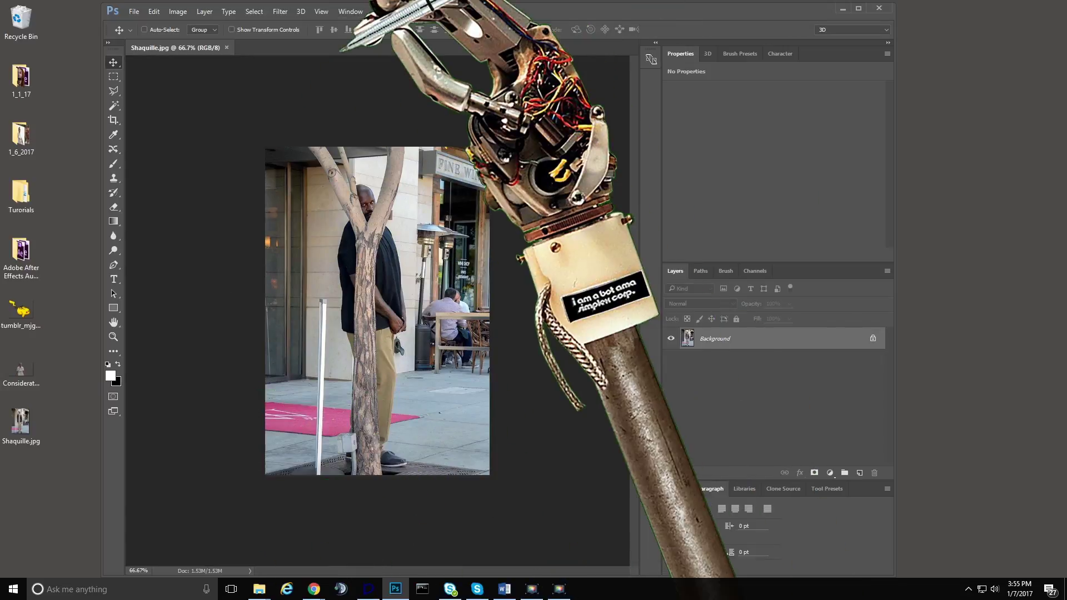
pyautogui.click(350, 12)
pyautogui.click(367, 386)
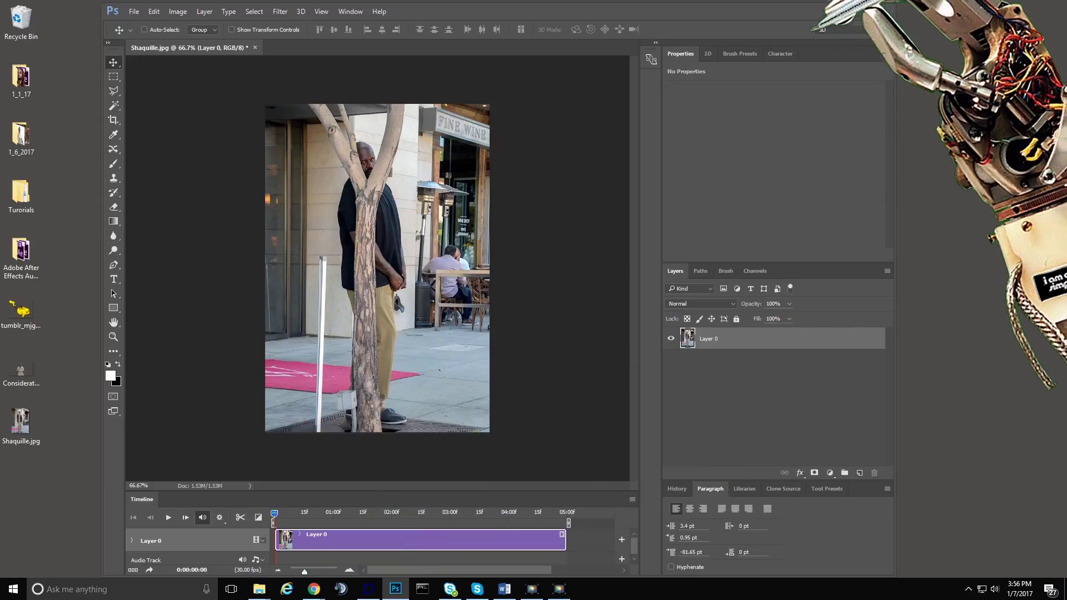
# - Maximize the window, preview the photo's timeline playback and return the playhead to the start
pyautogui.click(859, 8)
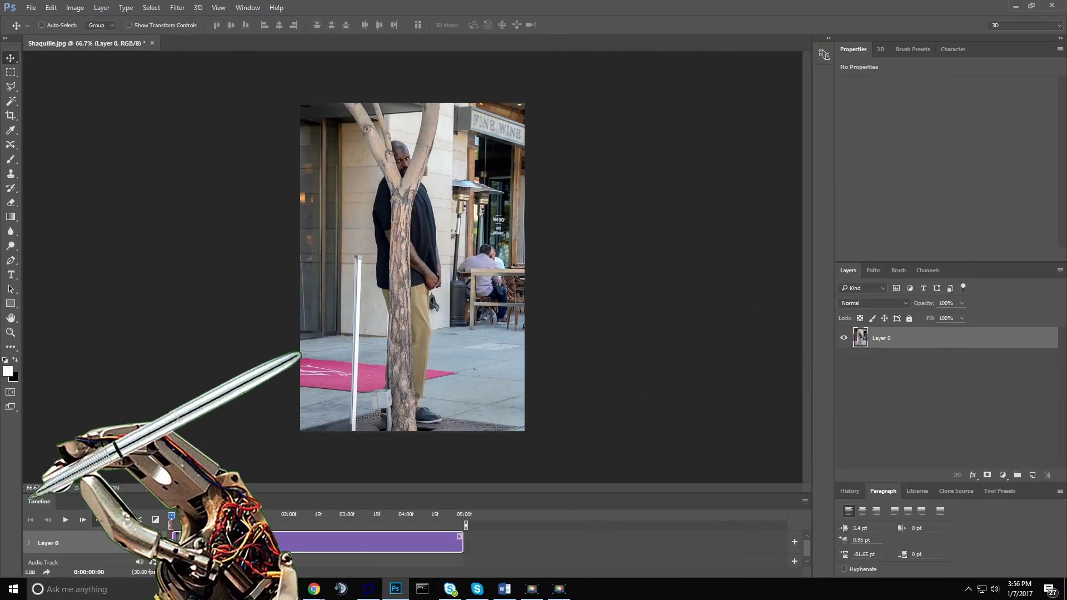
pyautogui.click(65, 520)
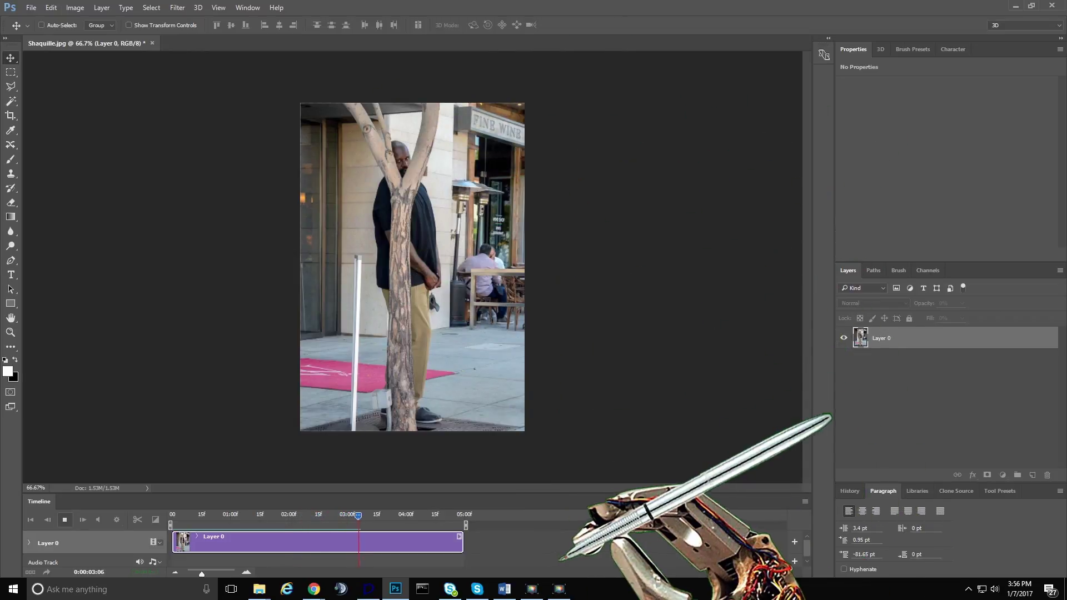
pyautogui.click(65, 520)
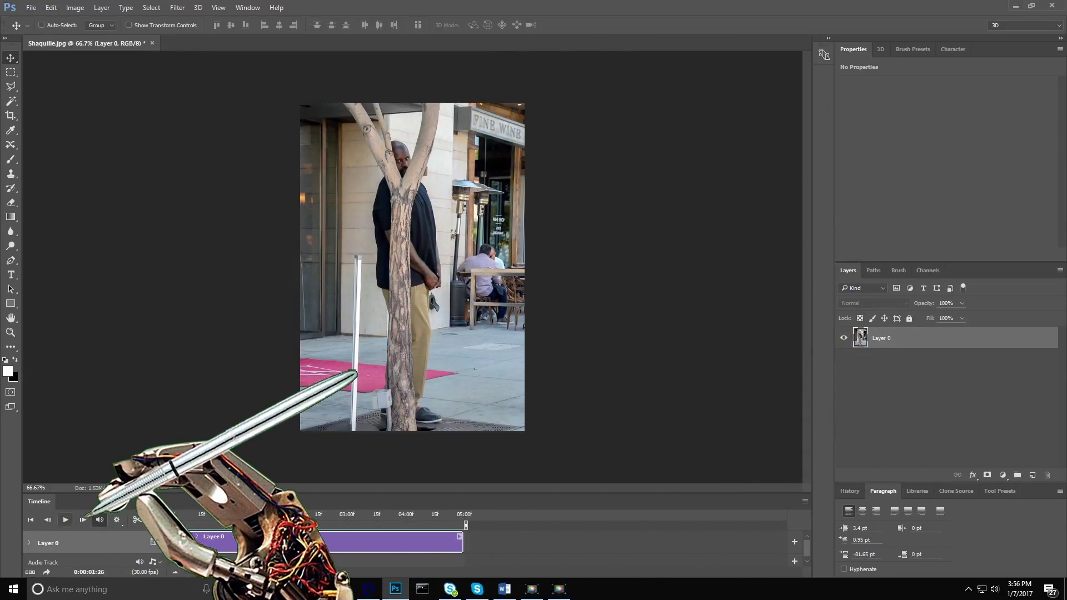
pyautogui.moveTo(281, 515); pyautogui.dragTo(170, 514)
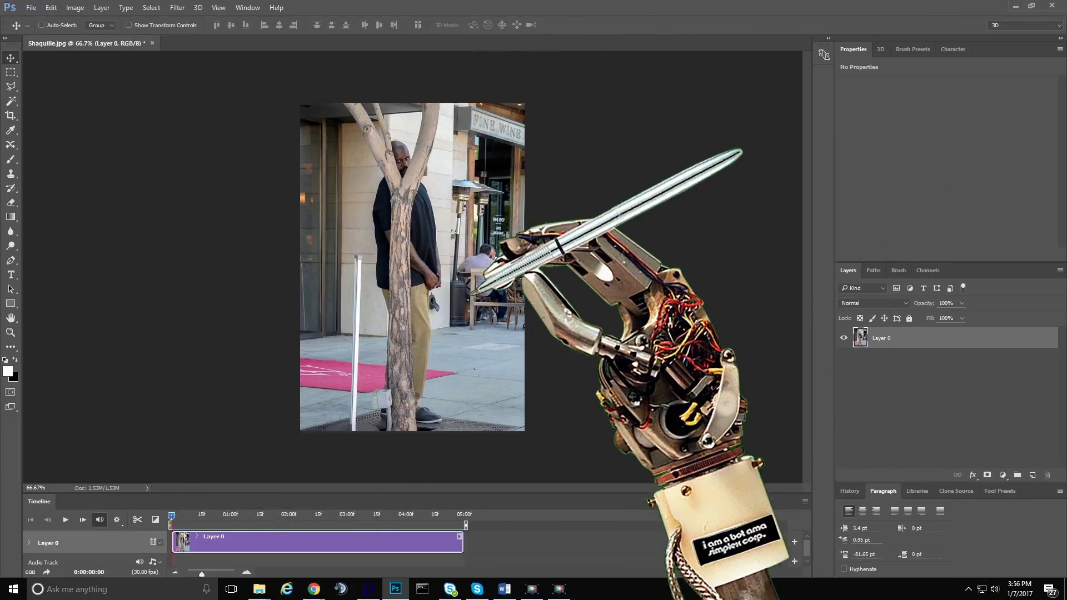
# - Open ConsiderateZigzagBullfrog.gif from the desktop as a separate document and maximize the window
pyautogui.moveTo(502, 10); pyautogui.dragTo(464, 18)
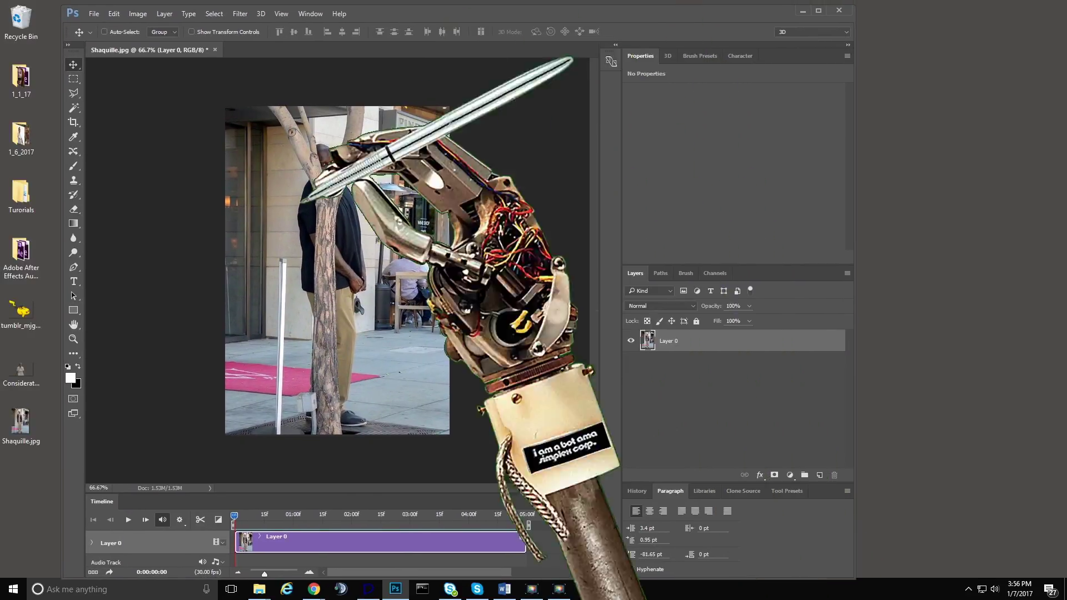
pyautogui.click(20, 369)
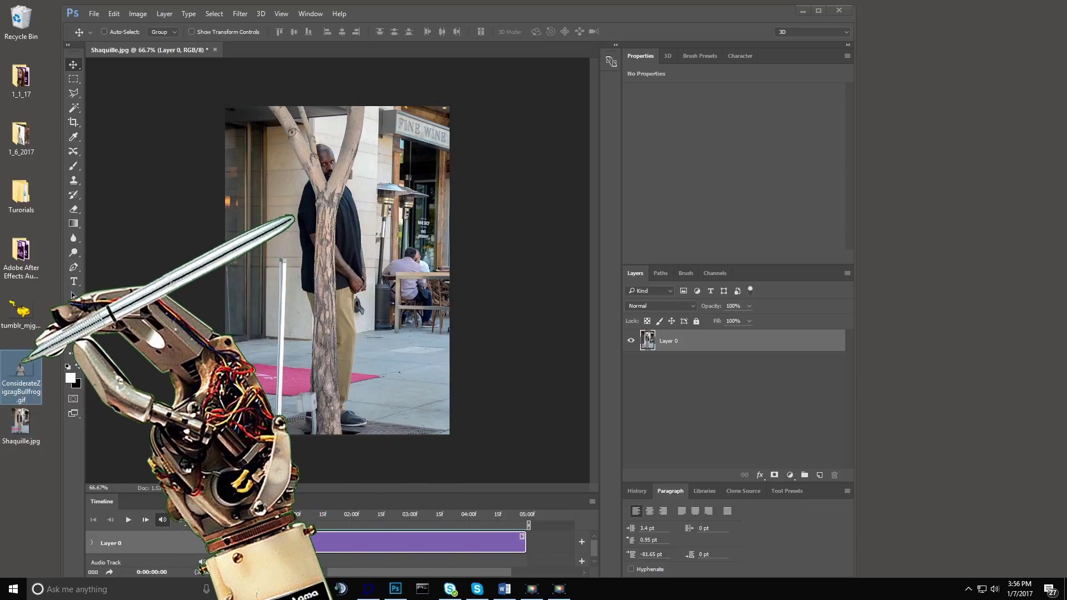
pyautogui.moveTo(25, 366); pyautogui.dragTo(365, 205)
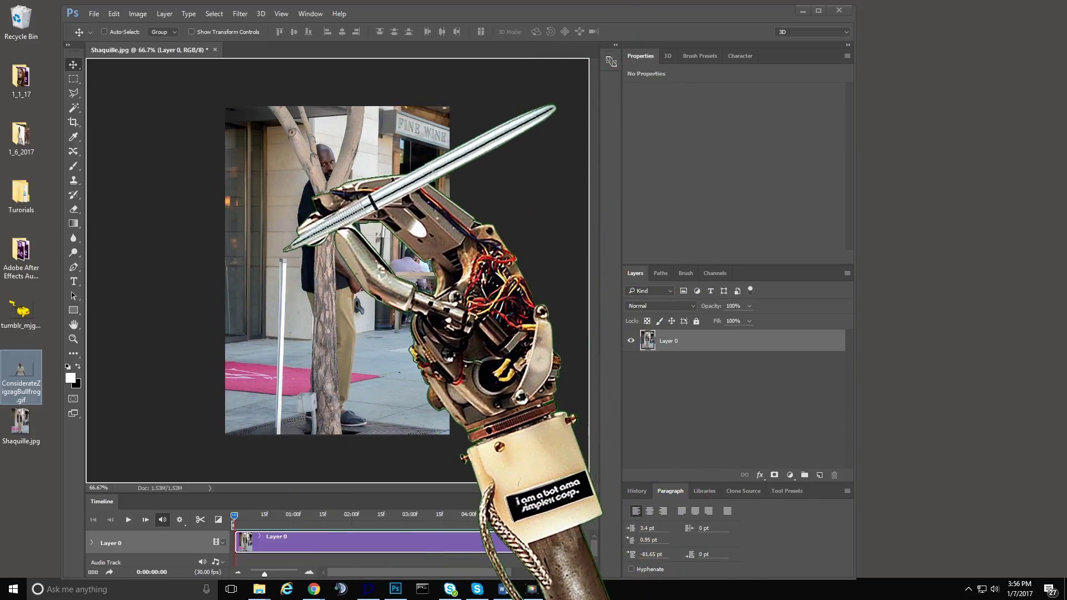
pyautogui.moveTo(285, 250); pyautogui.dragTo(262, 50)
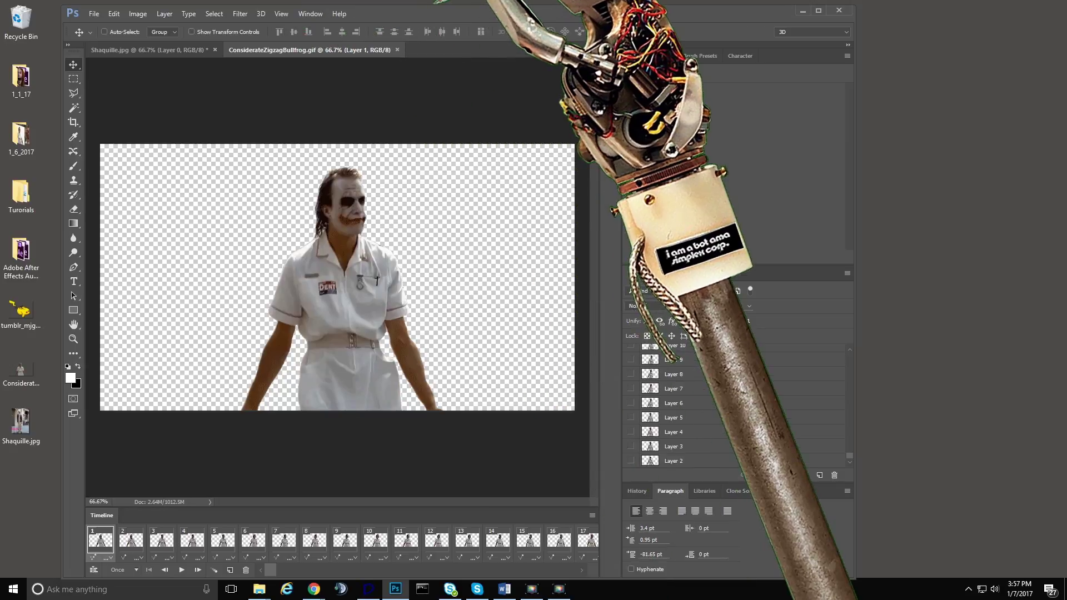
pyautogui.moveTo(433, 13); pyautogui.dragTo(433, 9)
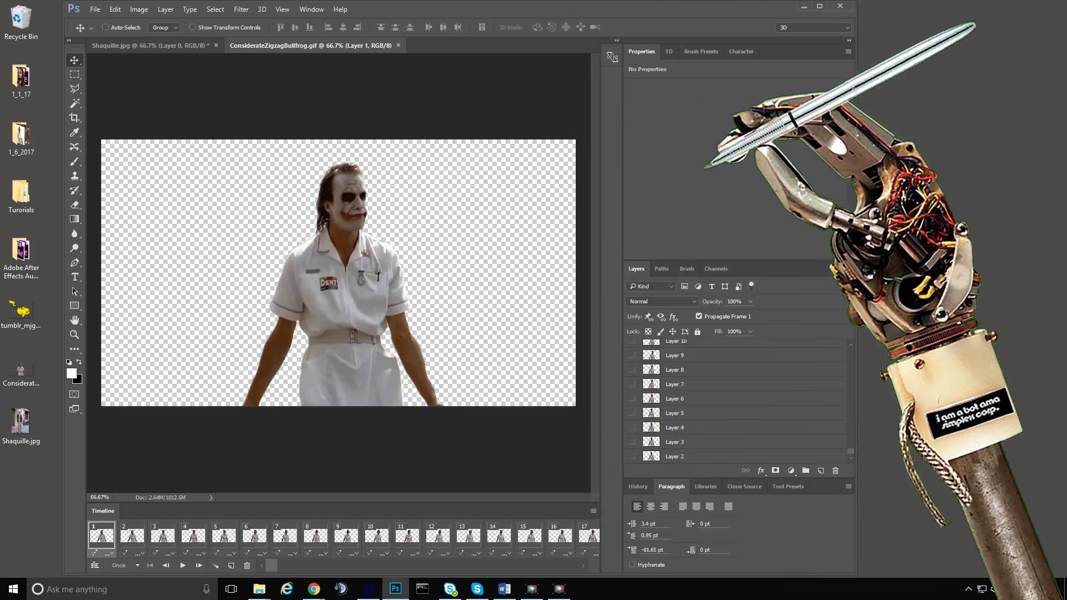
pyautogui.click(820, 5)
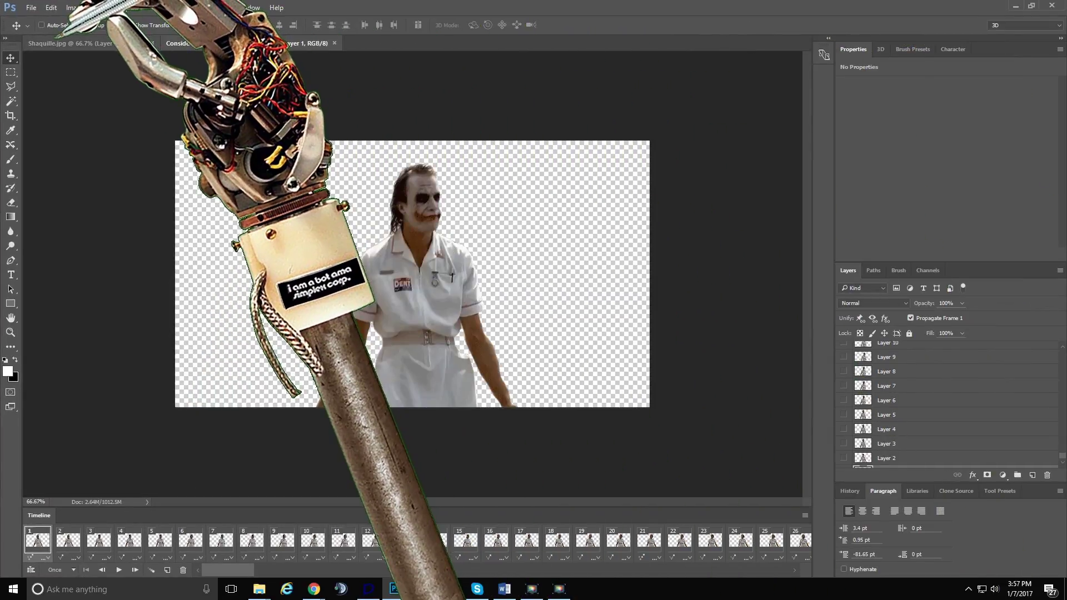
# - Compare the timelines of both documents and convert the GIF's frame animation to a video timeline
pyautogui.click(84, 43)
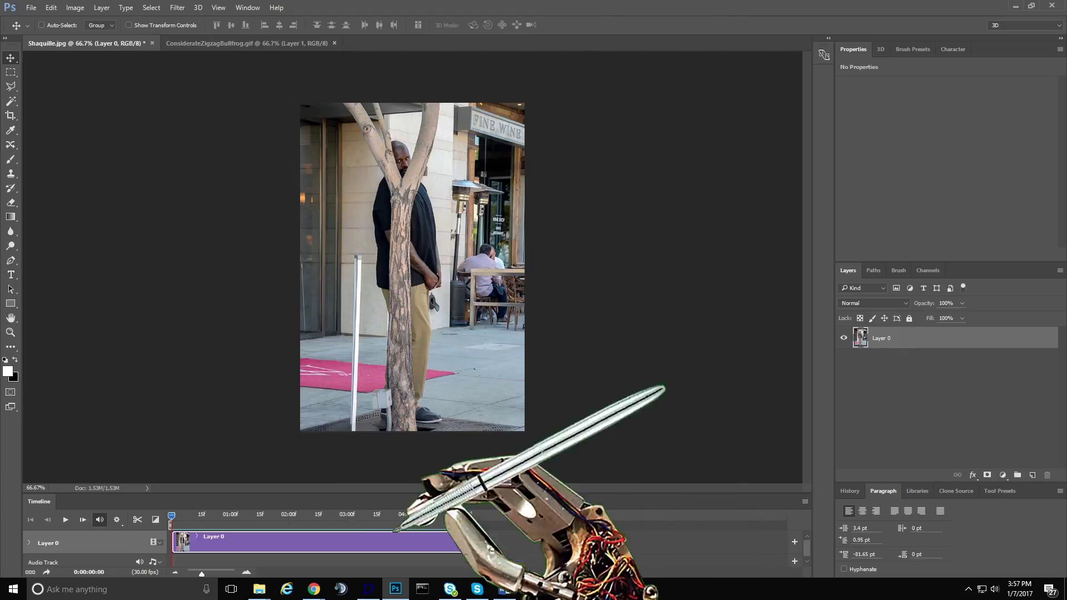
pyautogui.click(256, 43)
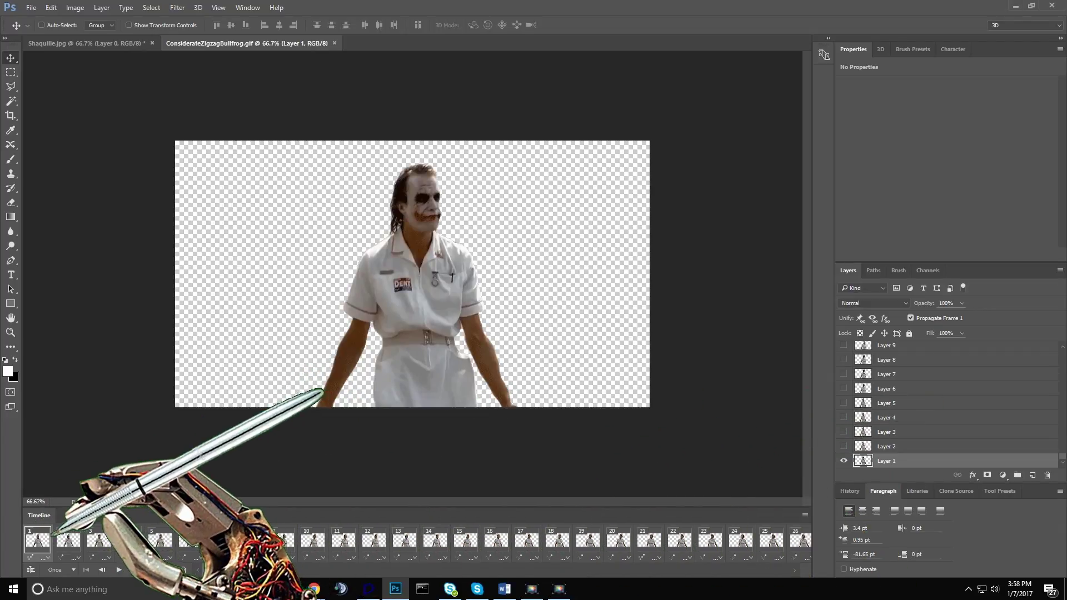
pyautogui.click(31, 569)
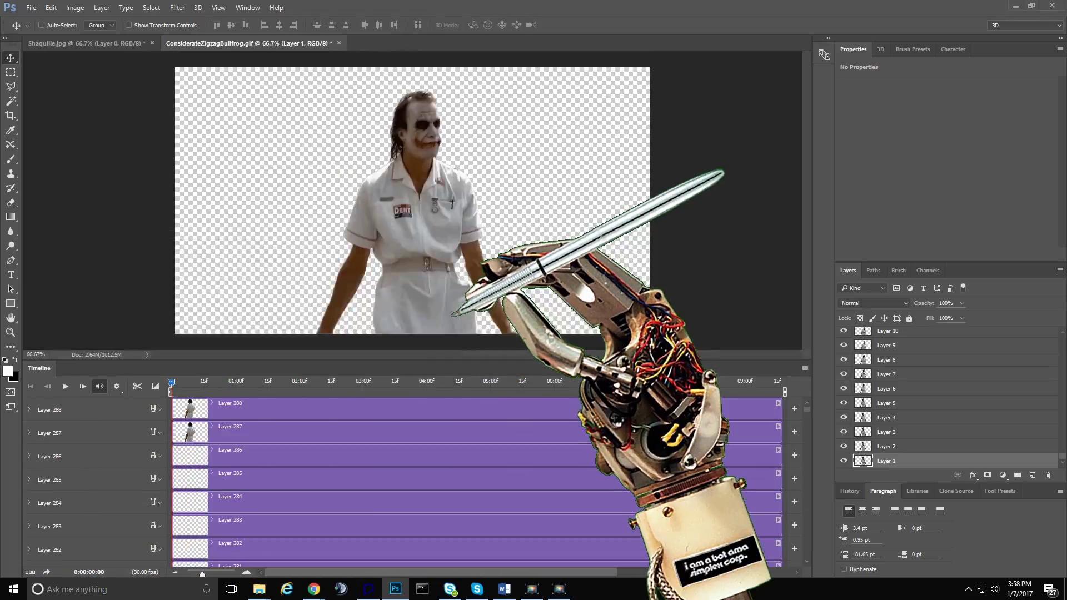
# - Examine the GIF's converted layers and timeline, play the animation and return the playhead to the start
pyautogui.moveTo(453, 316); pyautogui.dragTo(468, 286)
pyautogui.moveTo(292, 571); pyautogui.dragTo(349, 570)
pyautogui.moveTo(610, 570); pyautogui.dragTo(367, 569)
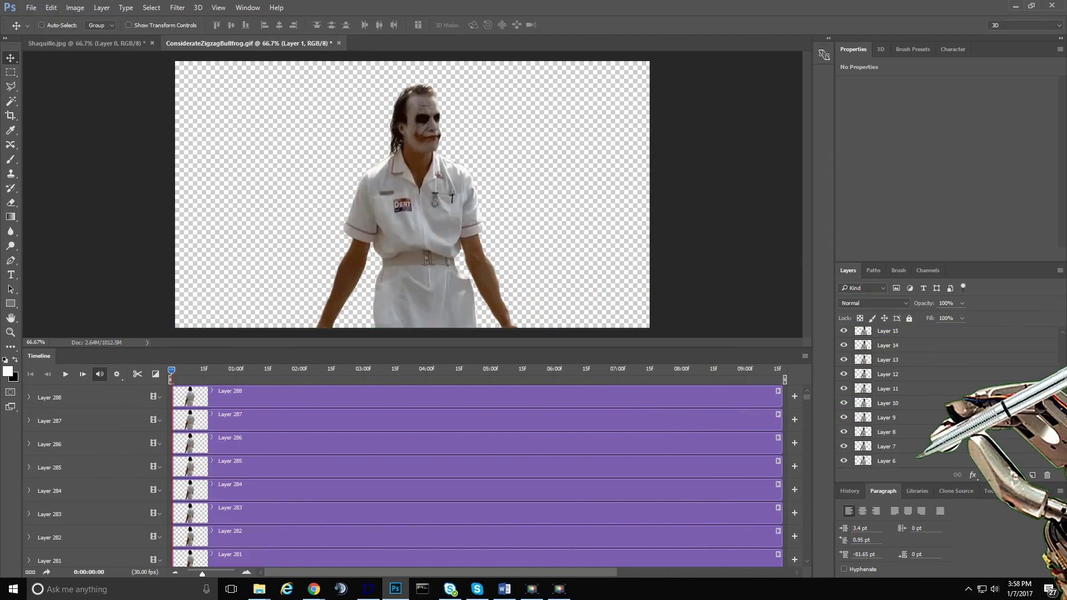
pyautogui.scroll(-2, 944, 395)
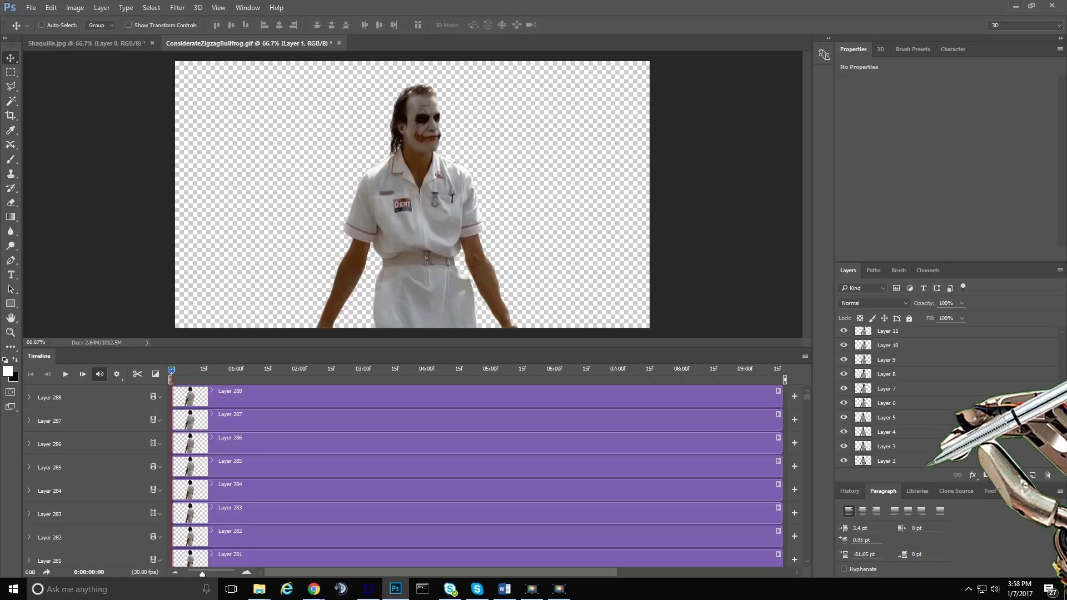
pyautogui.scroll(-1, 889, 395)
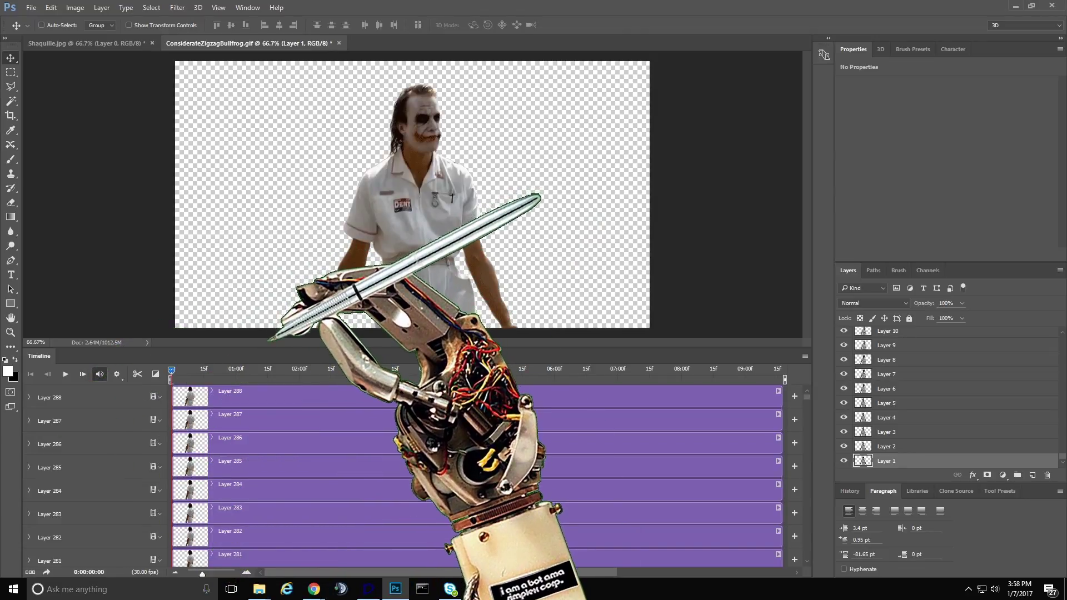
pyautogui.moveTo(268, 345); pyautogui.dragTo(268, 410)
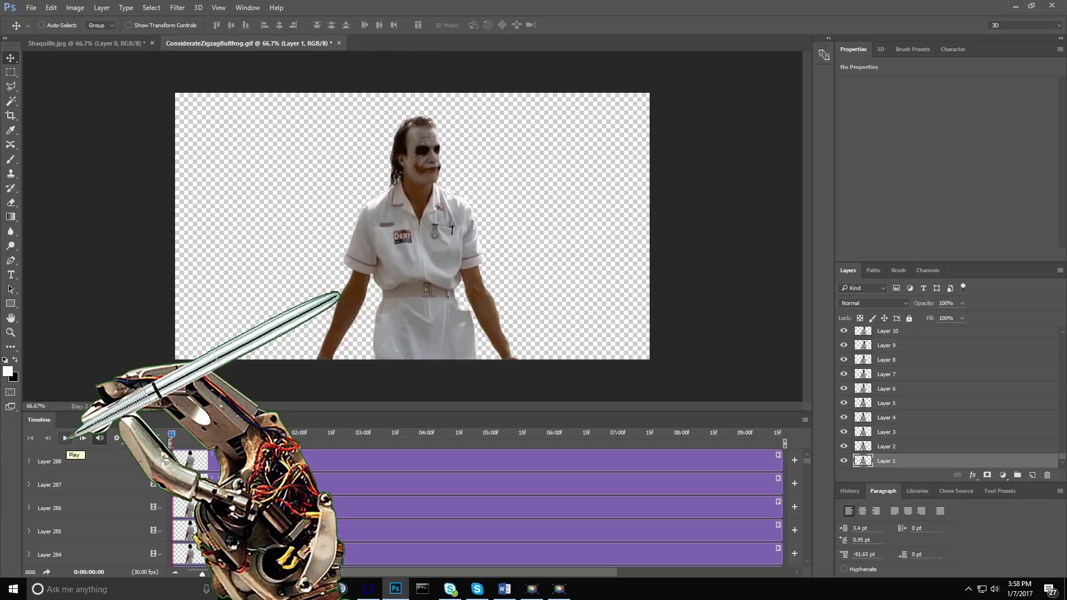
pyautogui.click(66, 438)
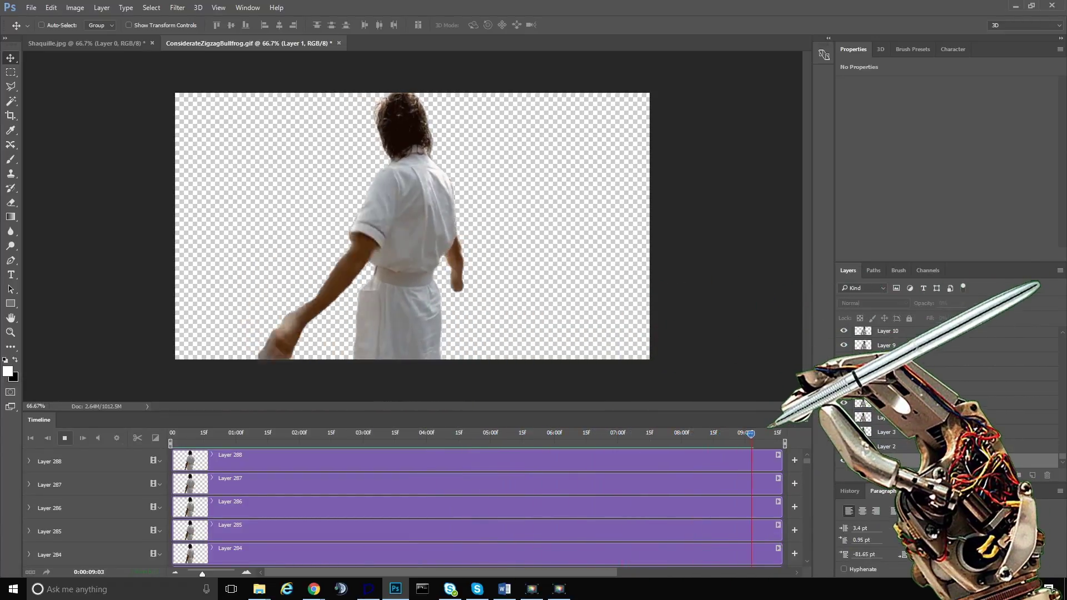
pyautogui.moveTo(782, 433); pyautogui.dragTo(157, 442)
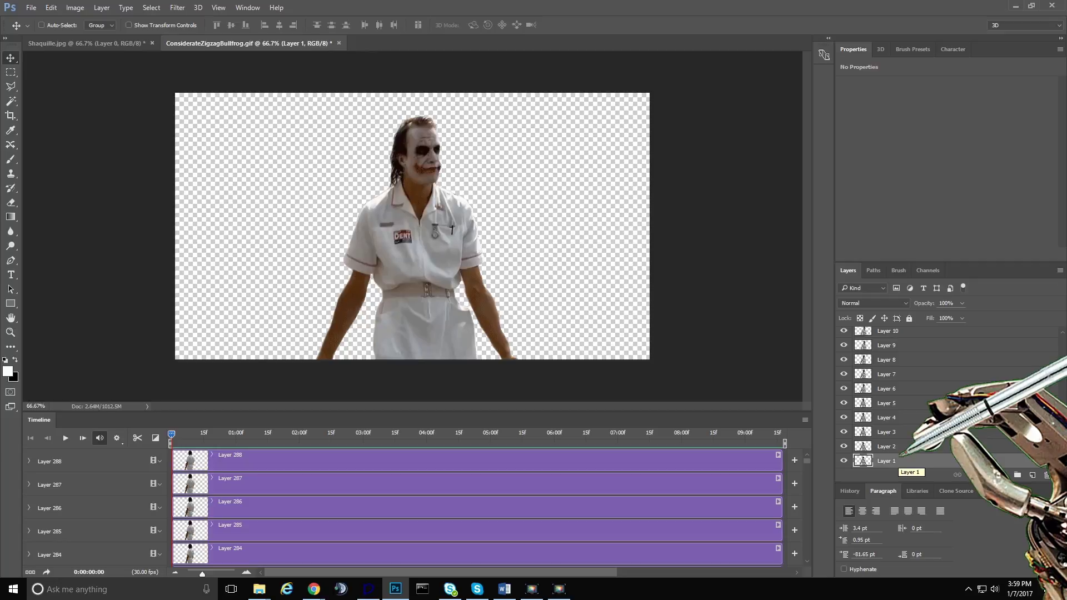
# - Group all of the GIF's layers, name the group Joker and check its contents in the timeline
pyautogui.scroll(1, 896, 461)
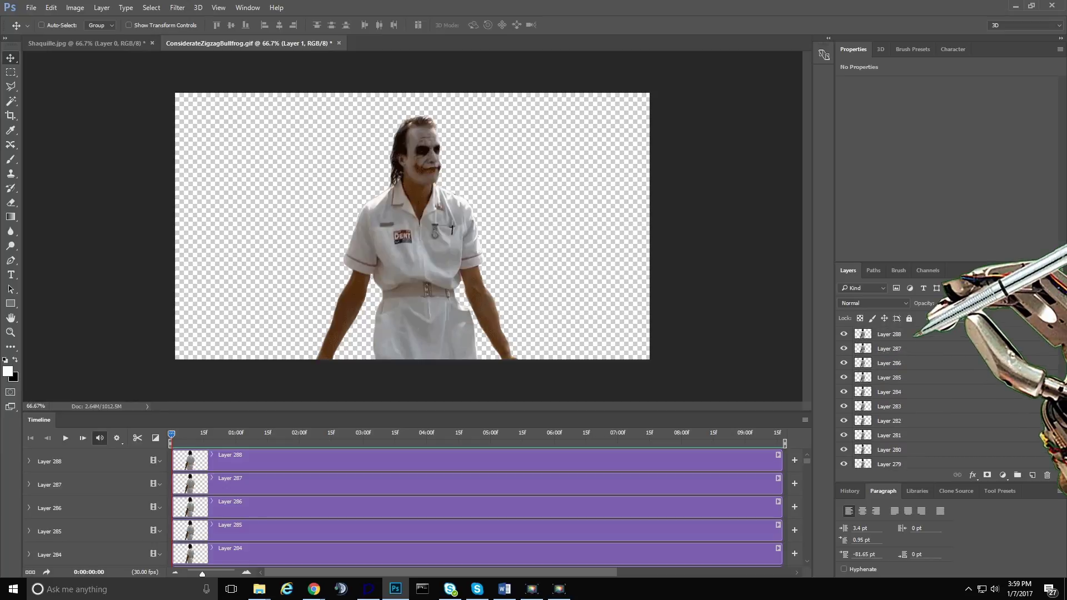
pyautogui.hotkey('ctrl', 'alt', 'a')
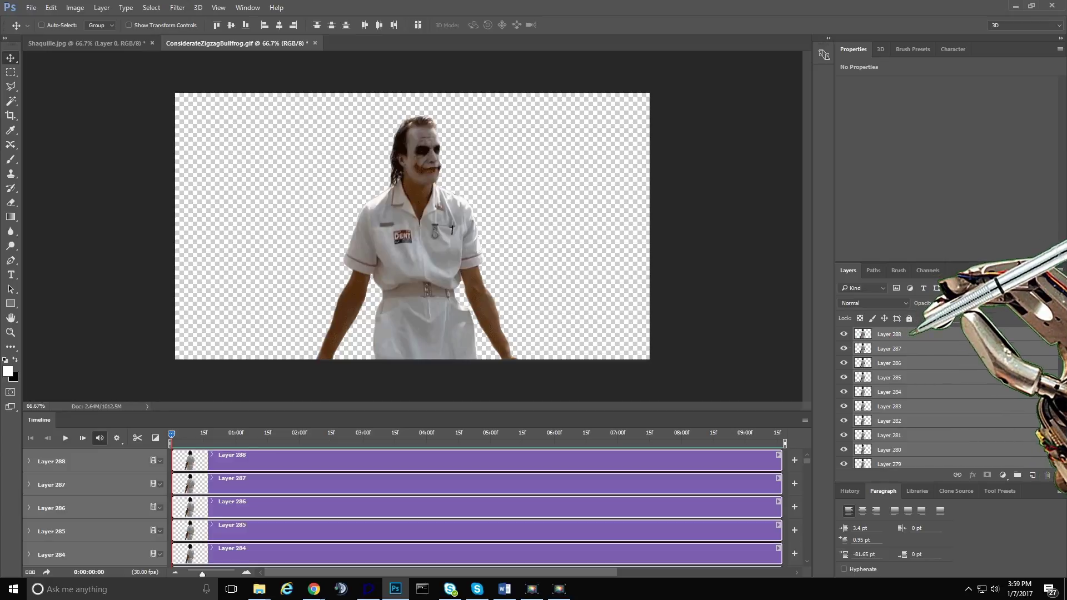
pyautogui.hotkey('ctrl', 'g')
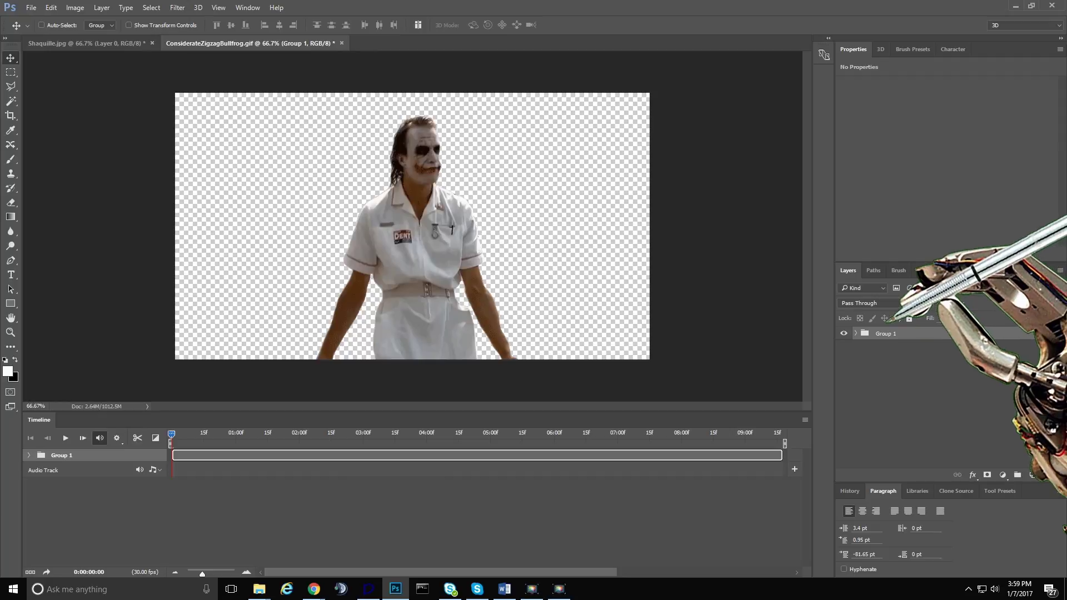
pyautogui.doubleClick(894, 334)
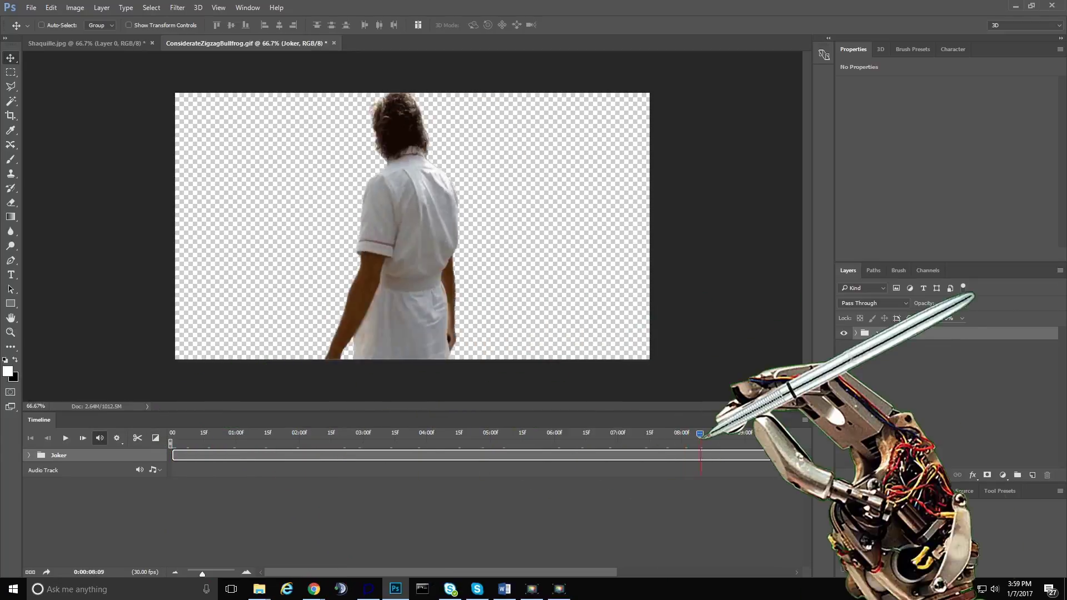
pyautogui.click(29, 454)
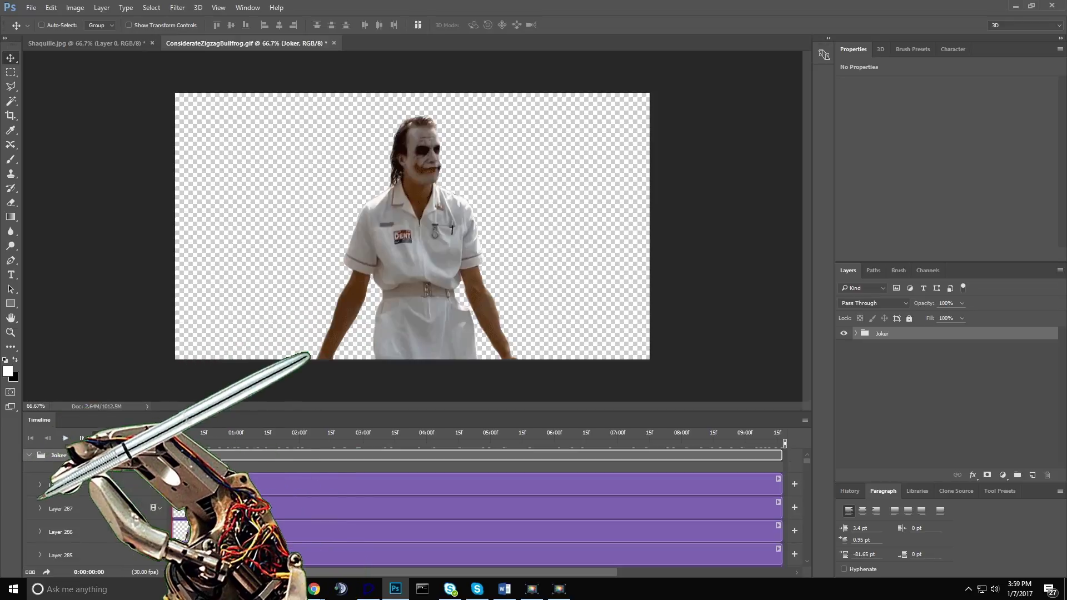
pyautogui.click(29, 455)
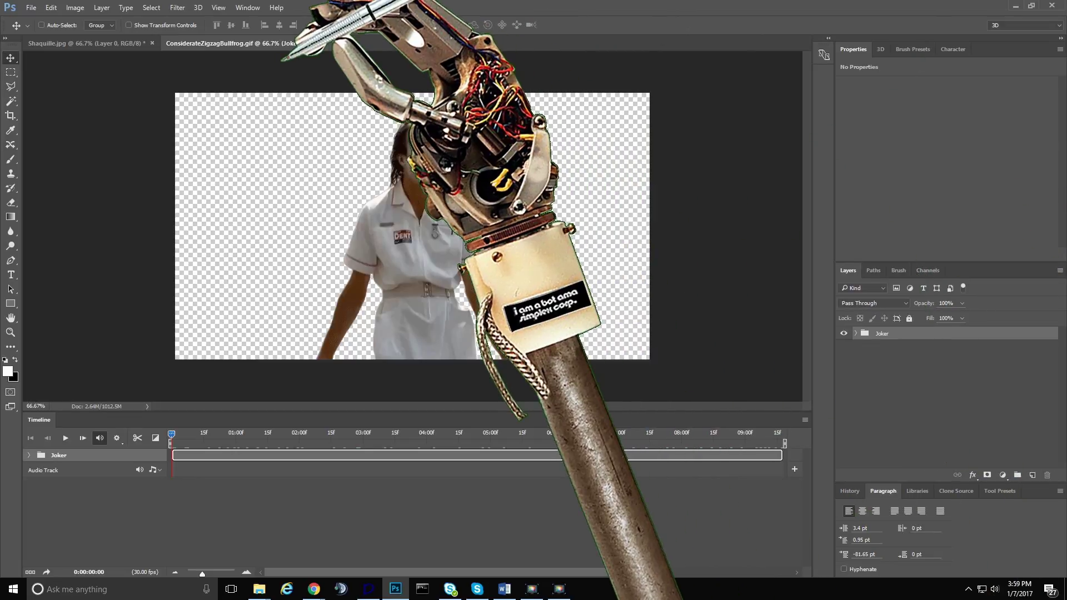
# - Restore the window, narrow it and position it so that the desktop files are accessible beside it
pyautogui.click(1031, 7)
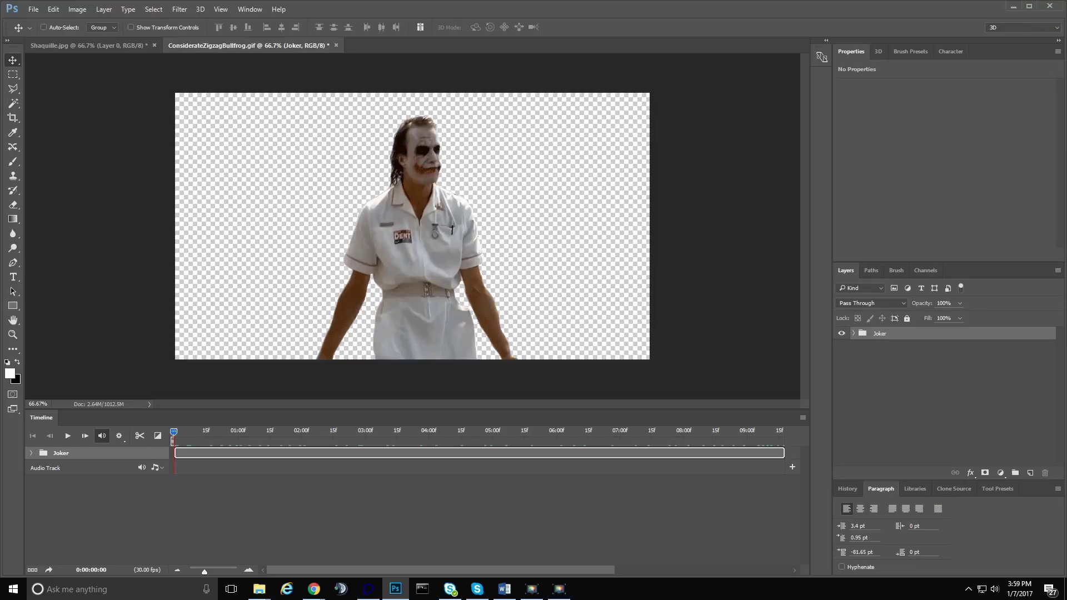
pyautogui.moveTo(908, 9); pyautogui.dragTo(820, 15)
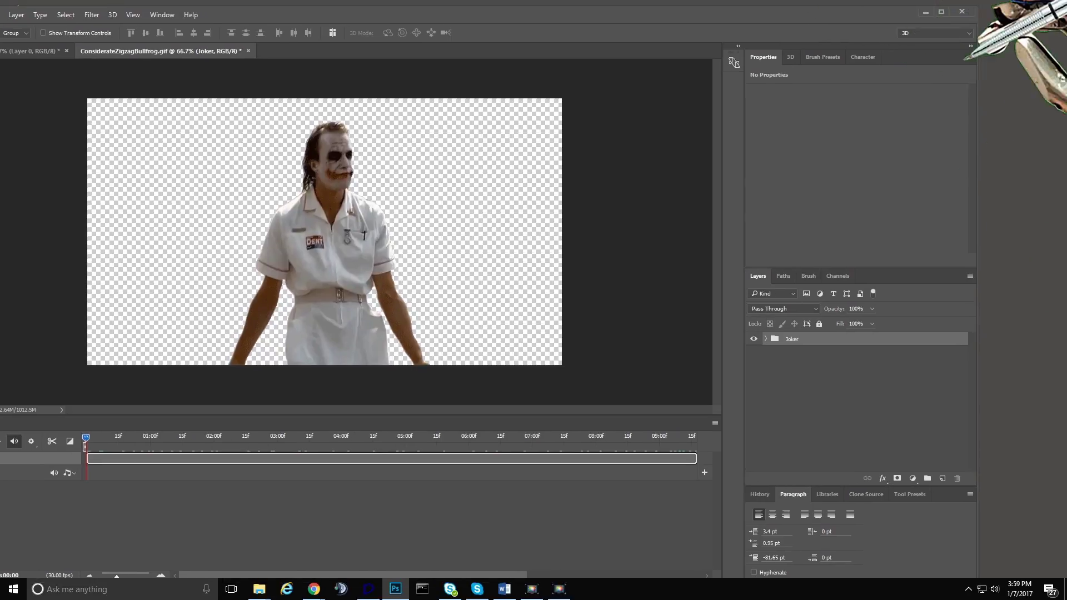
pyautogui.moveTo(952, 119); pyautogui.dragTo(717, 120)
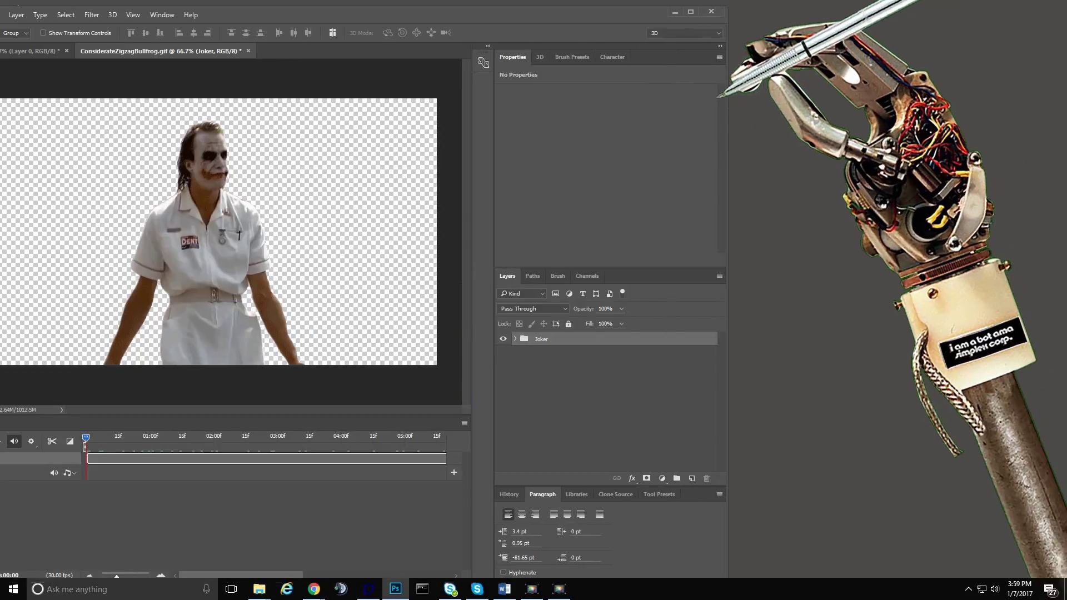
pyautogui.moveTo(347, 12); pyautogui.dragTo(566, 11)
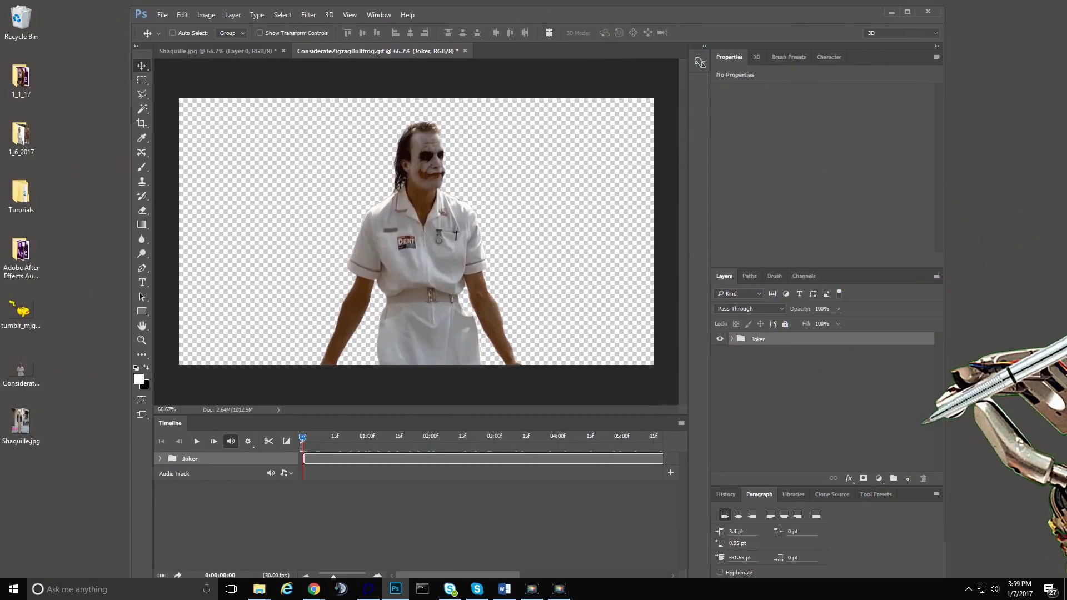
# - Float the Joker GIF document in its own window and place it beside the Shaquille document, leaving the Joker group accessible
pyautogui.moveTo(487, 11); pyautogui.dragTo(437, 8)
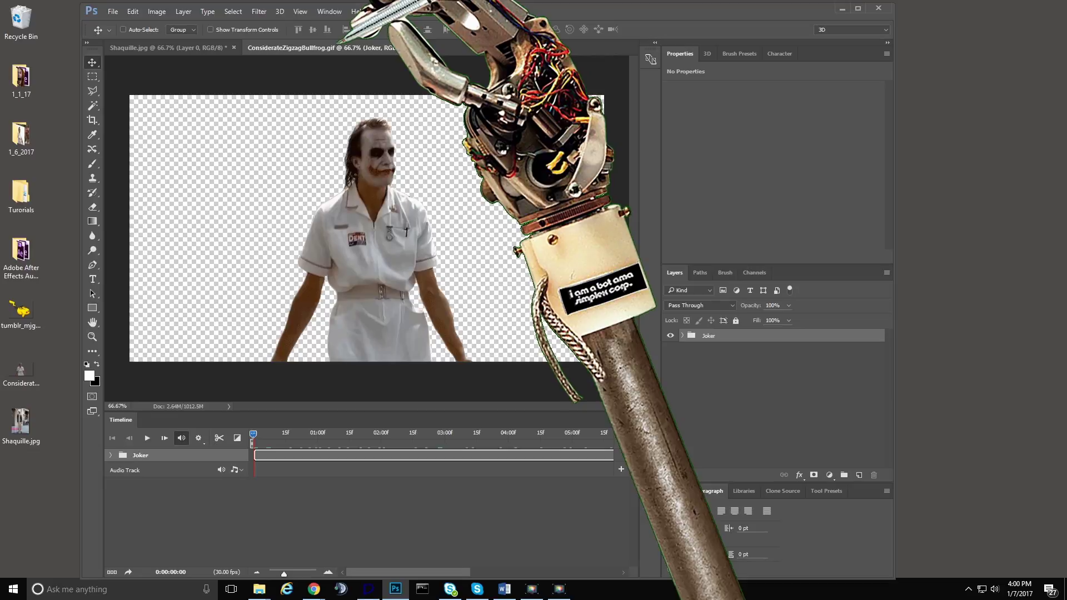
pyautogui.moveTo(343, 48); pyautogui.dragTo(757, 82)
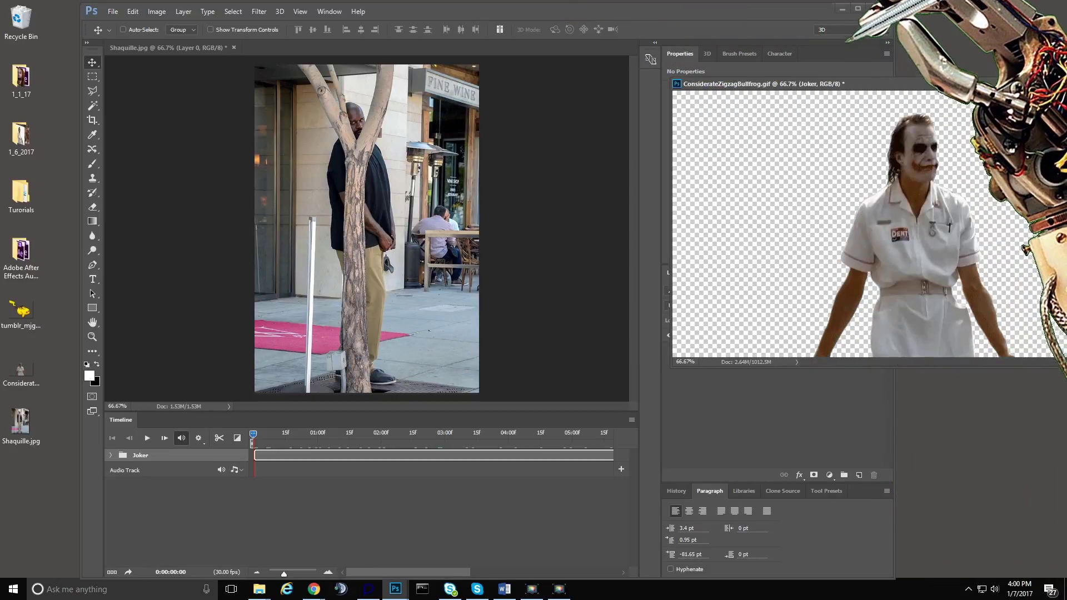
pyautogui.moveTo(791, 12); pyautogui.dragTo(738, 13)
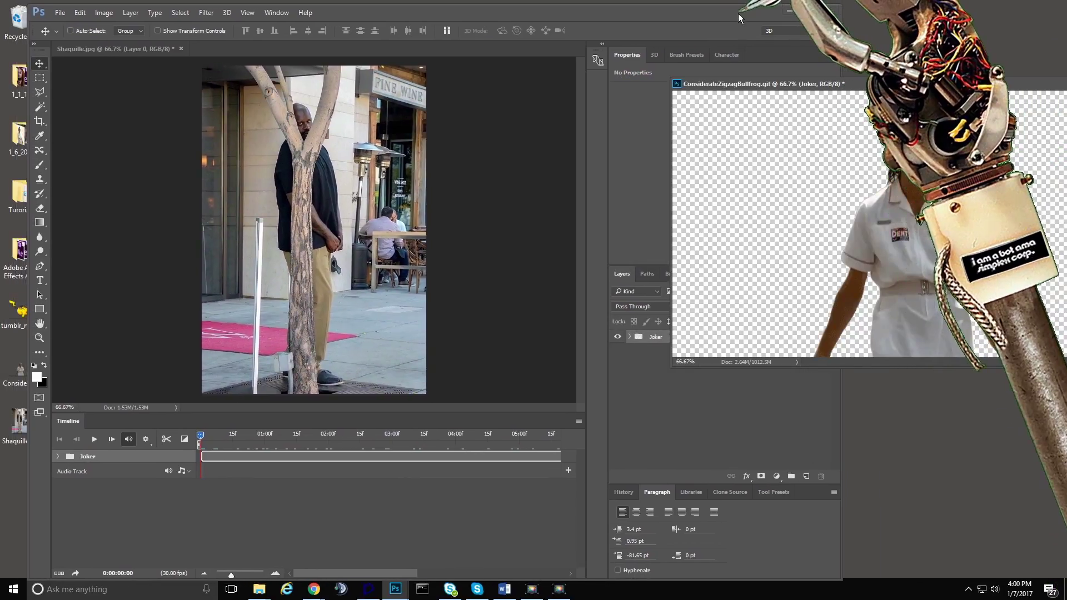
pyautogui.moveTo(882, 84); pyautogui.dragTo(904, 97)
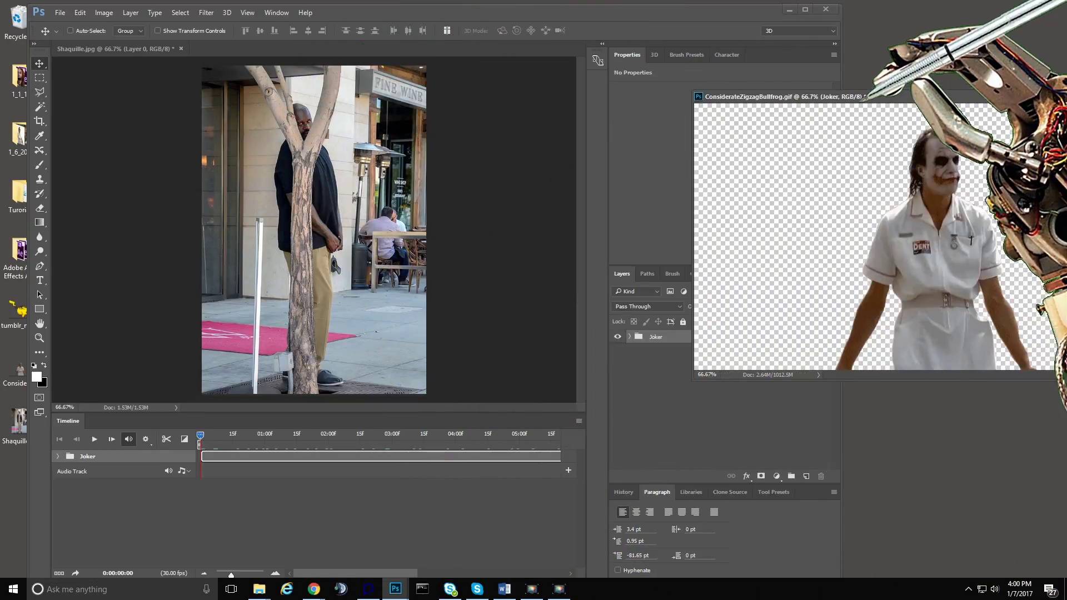
pyautogui.moveTo(826, 99); pyautogui.dragTo(903, 103)
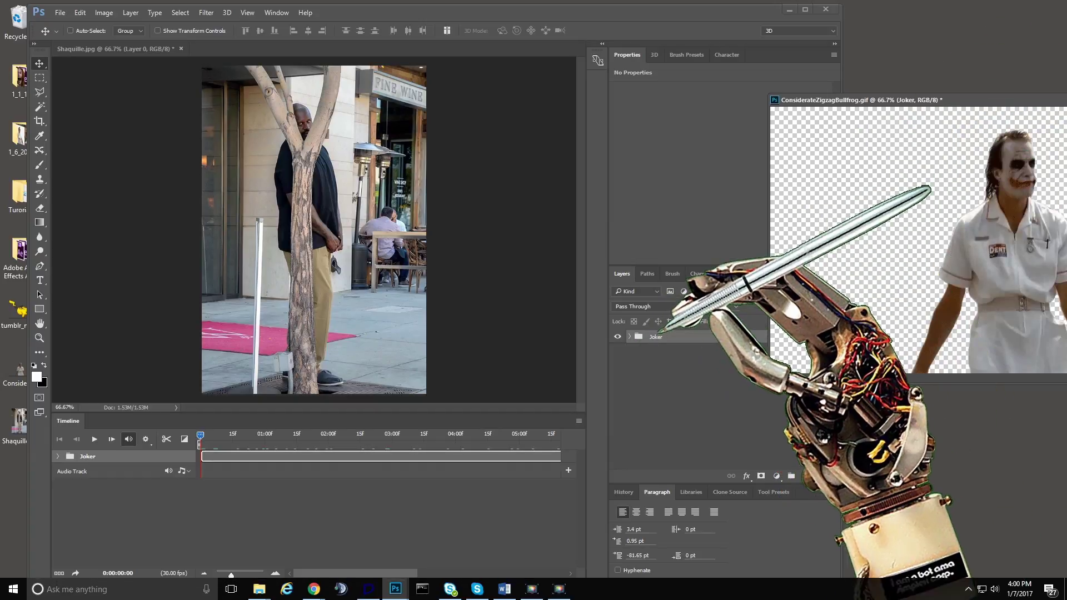
# - Copy the Joker group into the Shaquille document and position the figure in the lower right part of the photo, beside the tree
pyautogui.moveTo(692, 337); pyautogui.dragTo(332, 215)
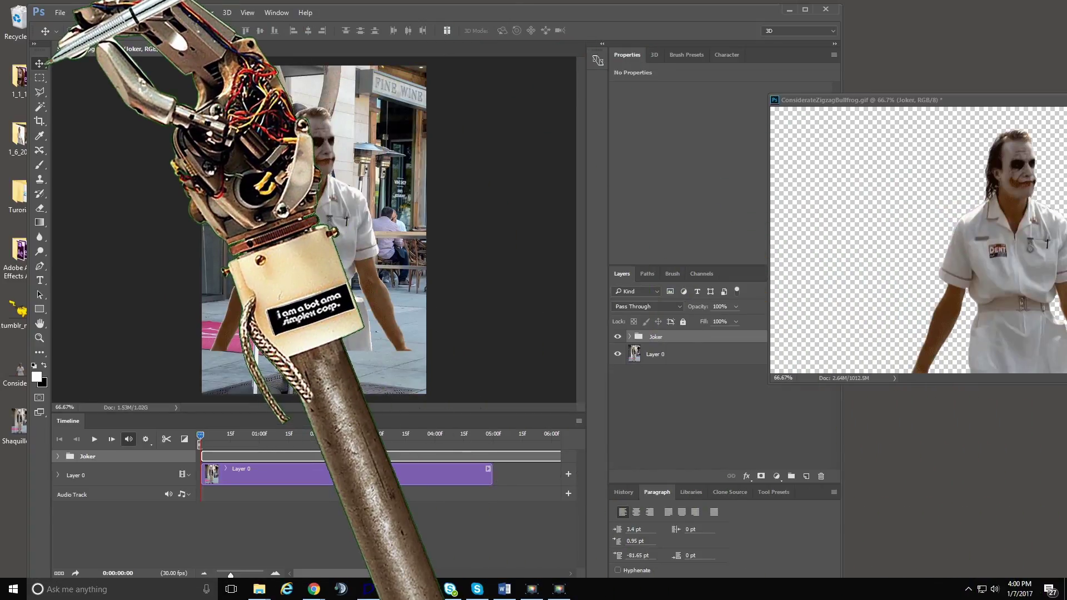
pyautogui.moveTo(333, 191); pyautogui.dragTo(389, 239)
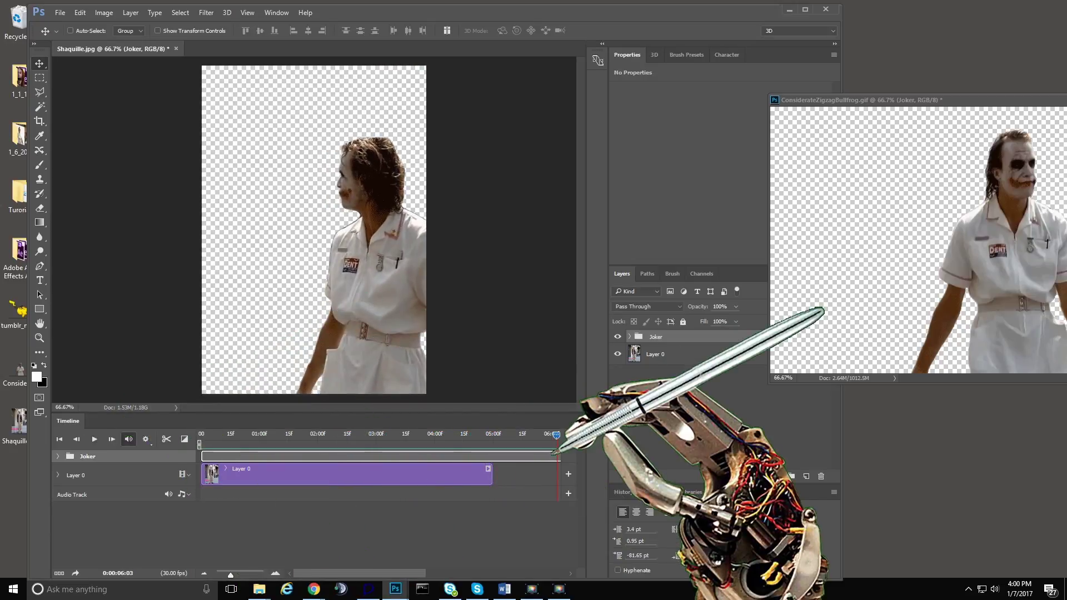
# - Extend the Layer 0 clip in the timeline so that it ends with the Joker group at 0:00:09:17
pyautogui.moveTo(559, 436); pyautogui.dragTo(383, 428)
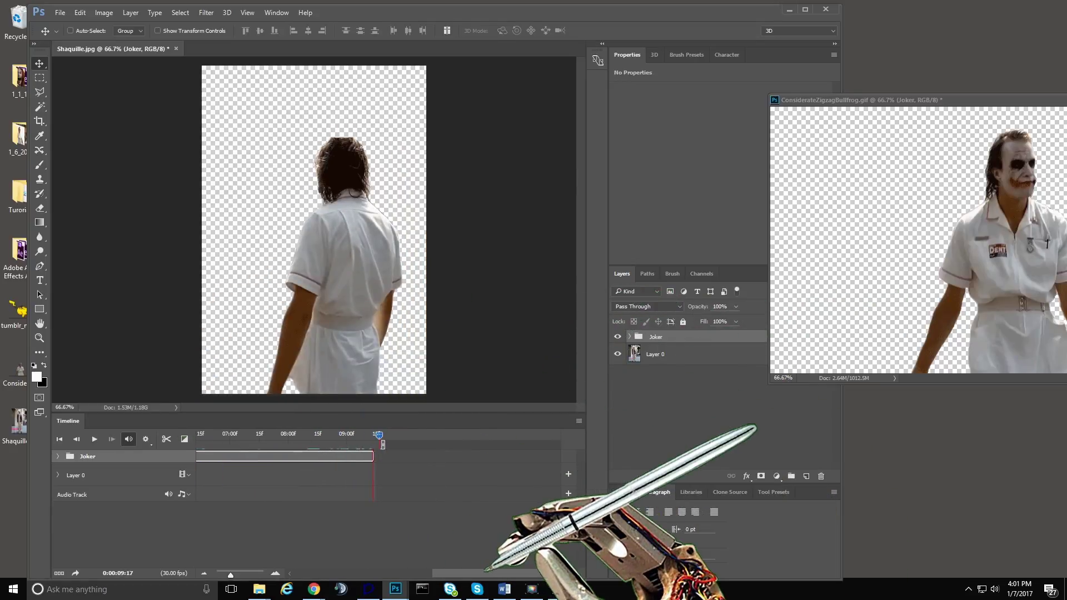
pyautogui.moveTo(486, 571); pyautogui.dragTo(423, 573)
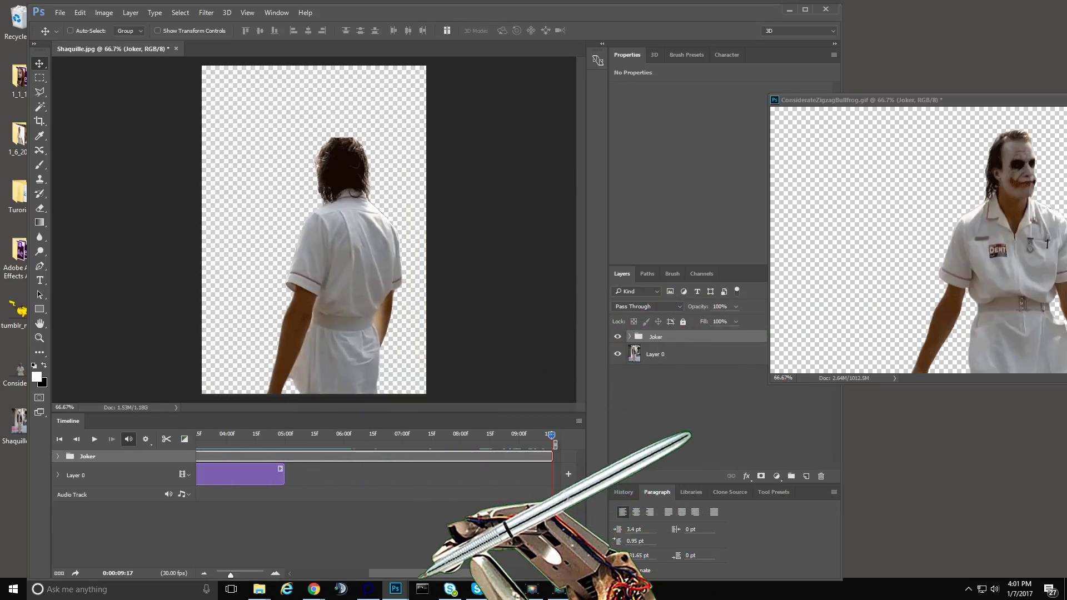
pyautogui.click(284, 475)
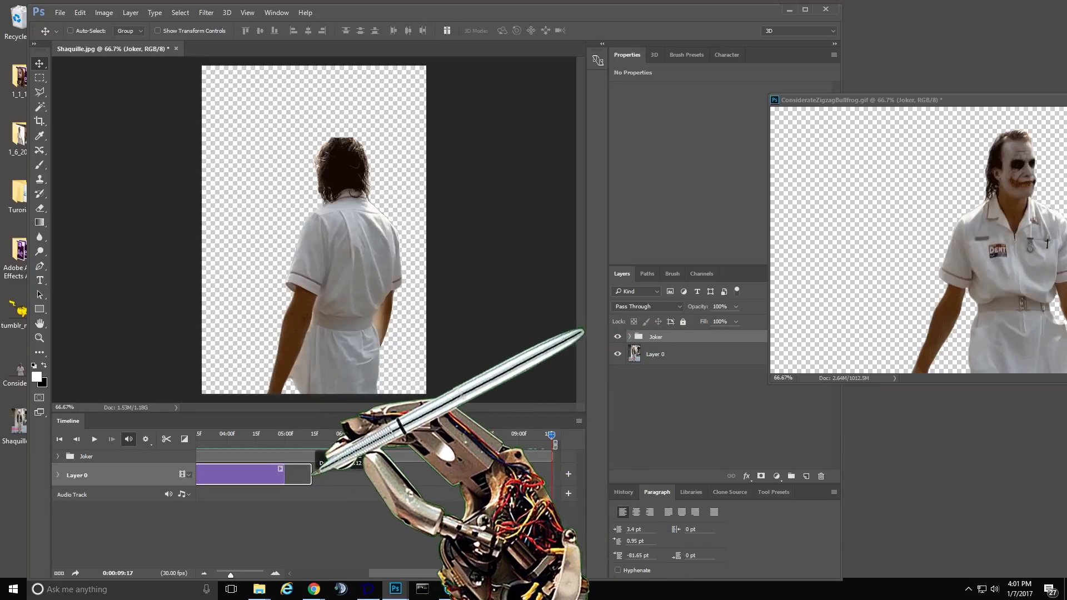
pyautogui.moveTo(291, 477); pyautogui.dragTo(291, 472)
pyautogui.moveTo(388, 472); pyautogui.dragTo(503, 471)
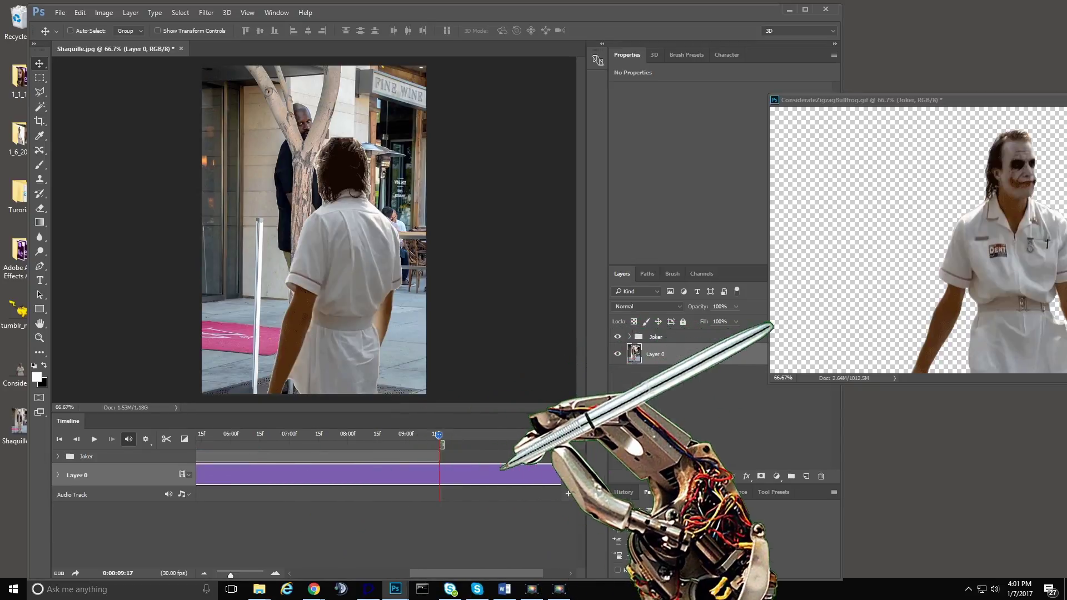
pyautogui.moveTo(377, 473); pyautogui.dragTo(310, 472)
pyautogui.moveTo(529, 481); pyautogui.dragTo(286, 476)
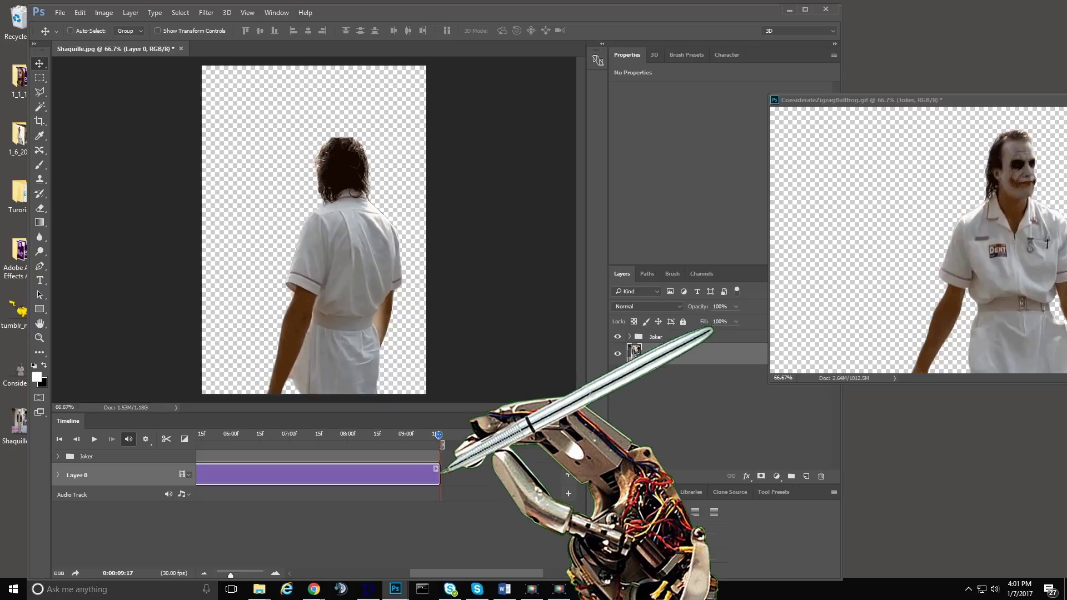
pyautogui.moveTo(346, 477); pyautogui.dragTo(448, 477)
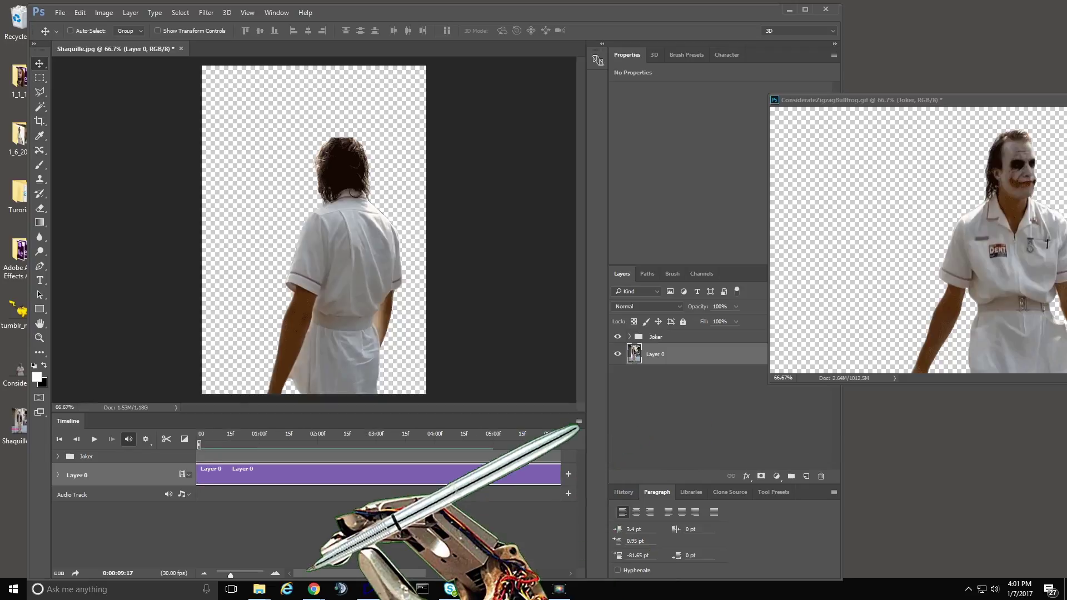
# - Play the combined animation from the start to check it and return the playhead to the beginning
pyautogui.moveTo(454, 433); pyautogui.dragTo(3, 439)
pyautogui.press('space')
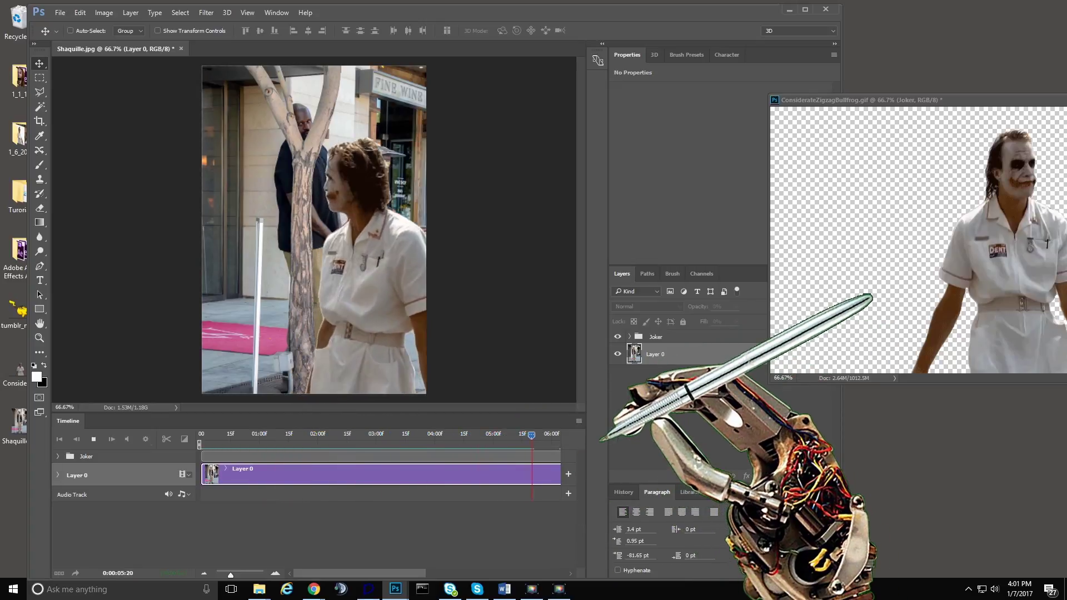
pyautogui.moveTo(559, 433); pyautogui.dragTo(107, 440)
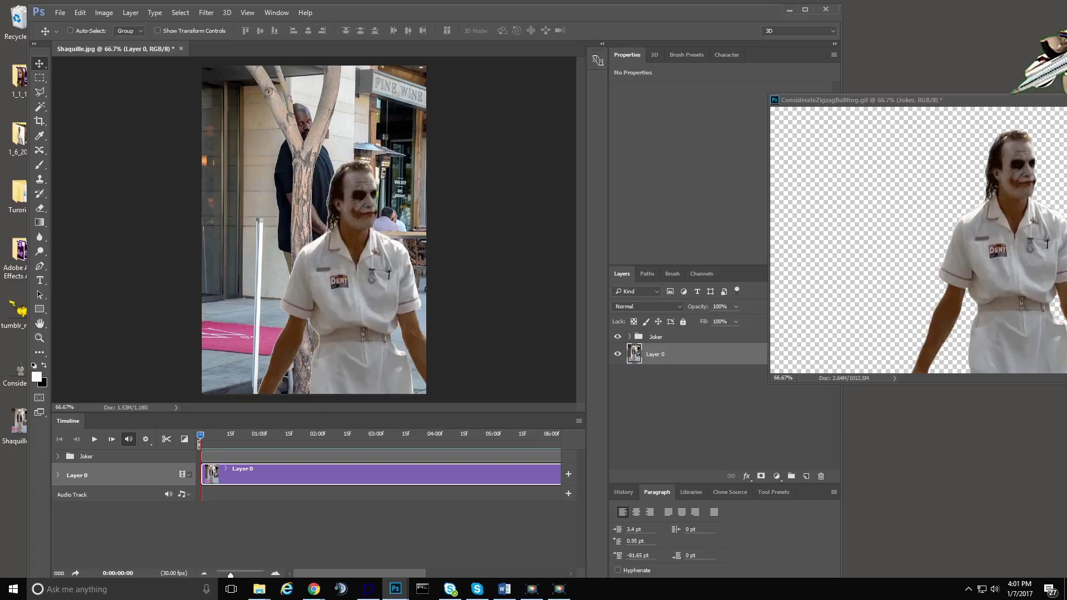
# - Close the floating GIF document without saving changes, and reposition and widen the main window clear of the desktop files
pyautogui.moveTo(1021, 99); pyautogui.dragTo(852, 111)
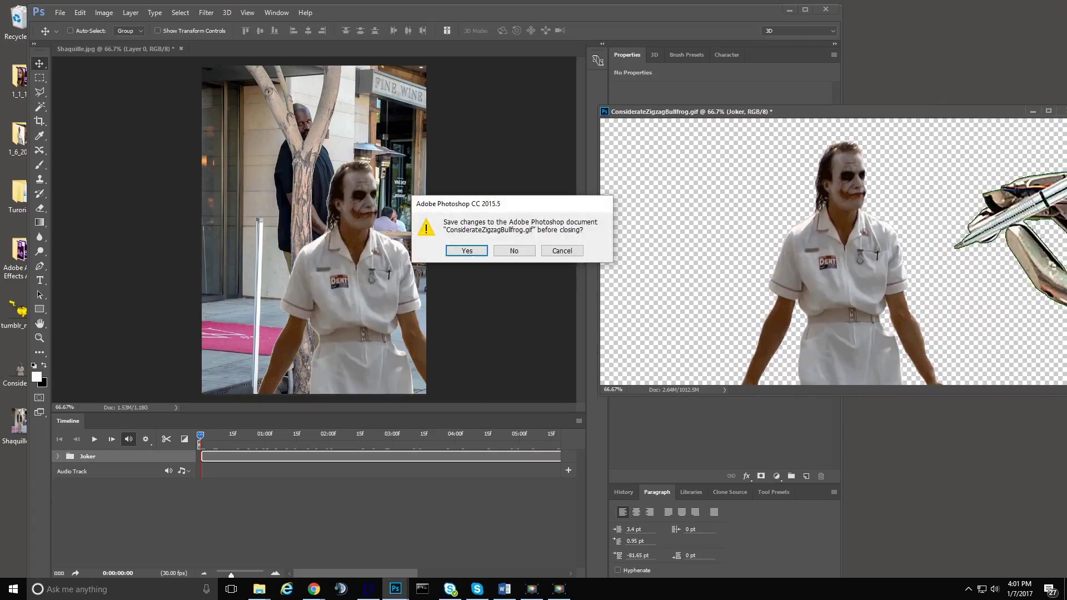
pyautogui.click(513, 250)
pyautogui.moveTo(432, 17); pyautogui.dragTo(556, 24)
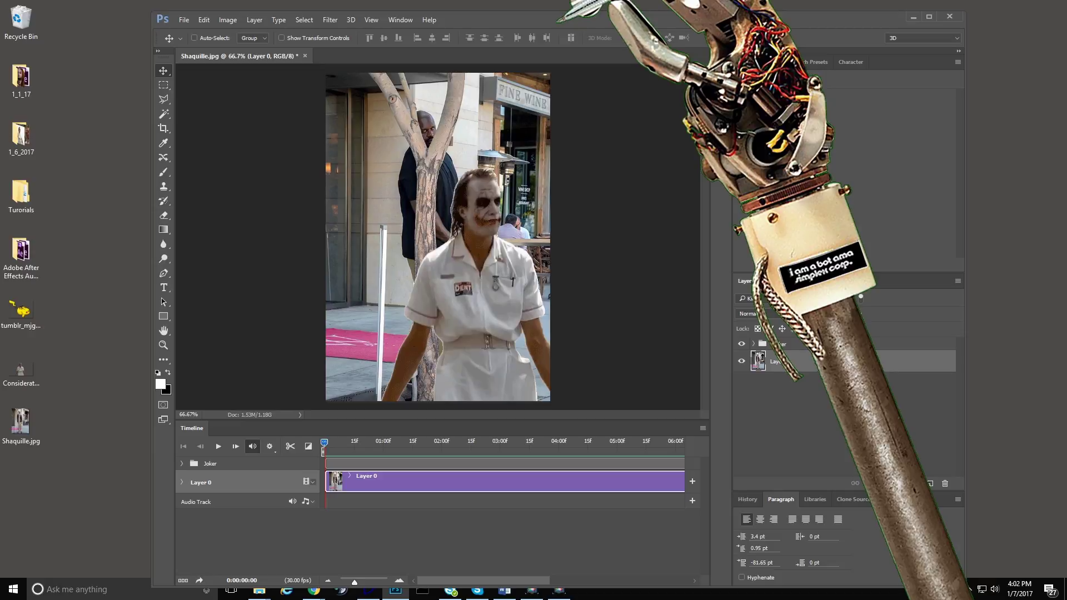
pyautogui.moveTo(556, 22); pyautogui.dragTo(548, 11)
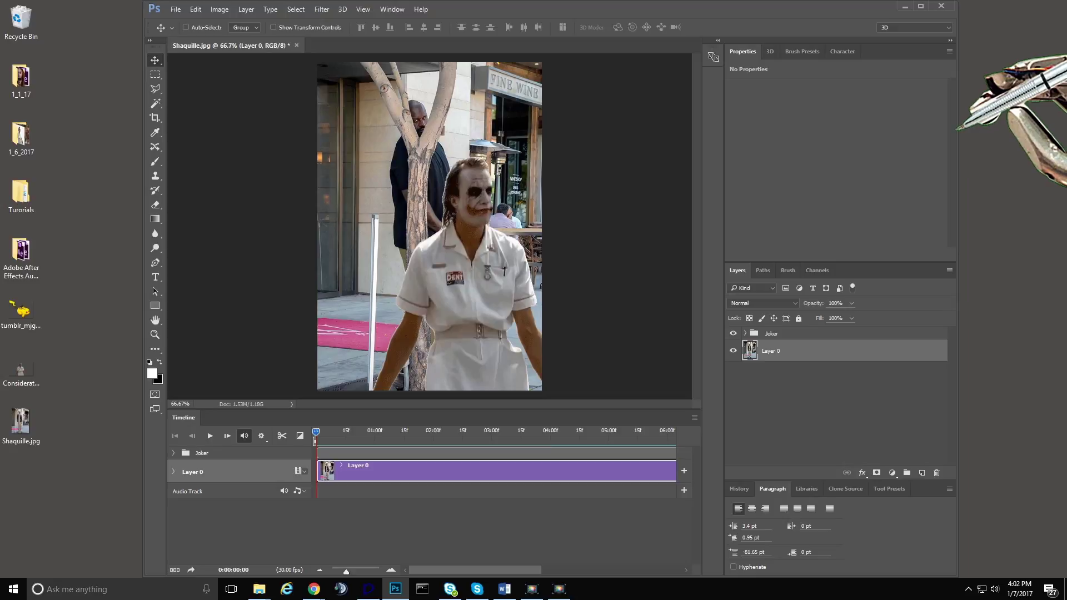
pyautogui.moveTo(957, 131); pyautogui.dragTo(1017, 131)
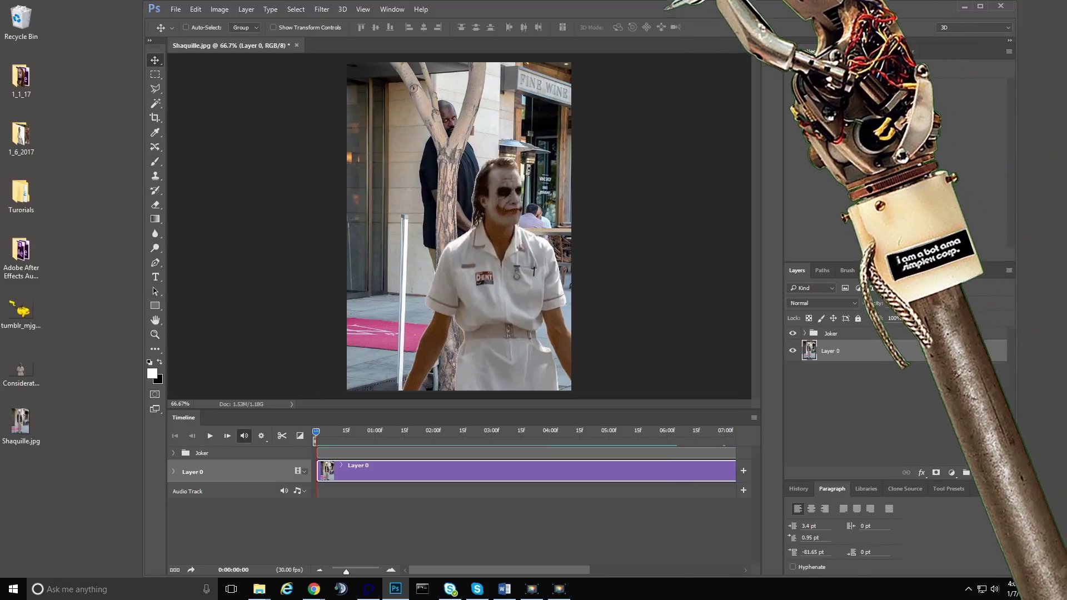
pyautogui.moveTo(661, 10); pyautogui.dragTo(646, 10)
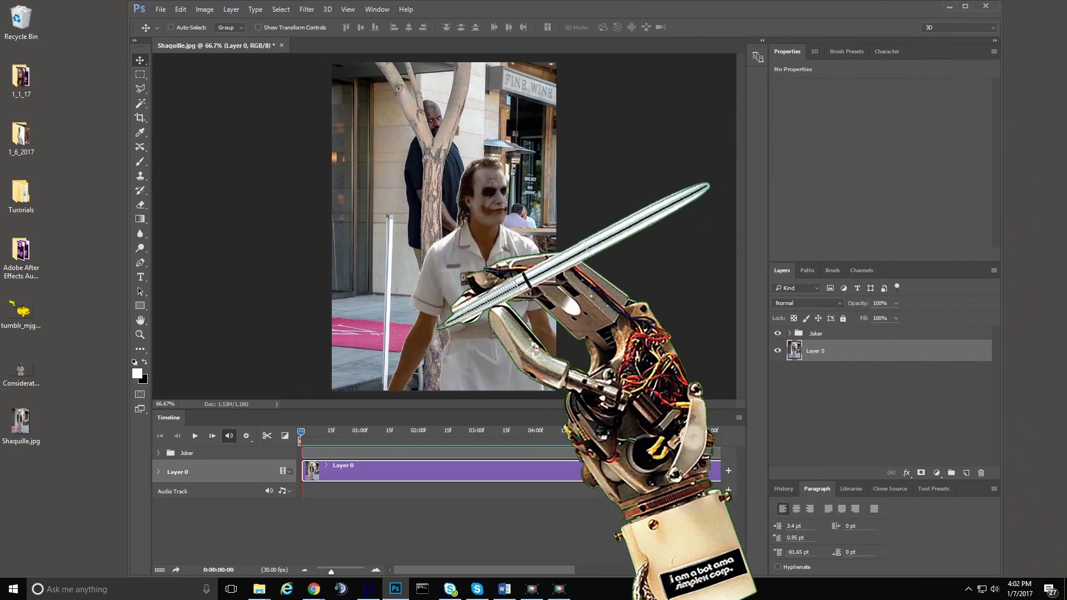
# - Render all frames to the desktop as Shaquille.mp4 in H.264 with the Medium Quality preset at document size and 29.97 fps
pyautogui.click(164, 7)
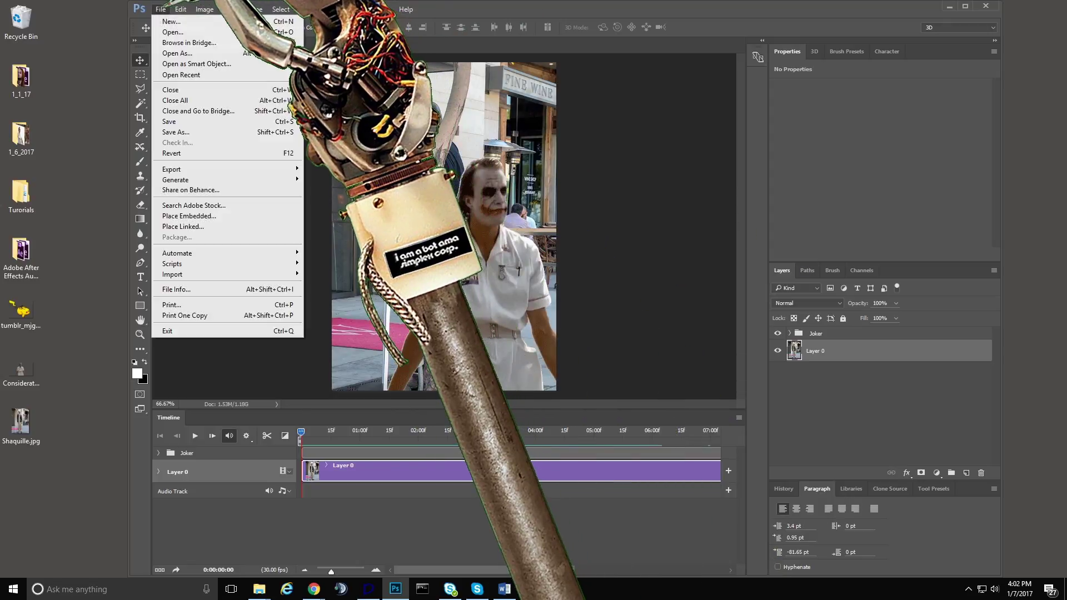
pyautogui.moveTo(267, 169)
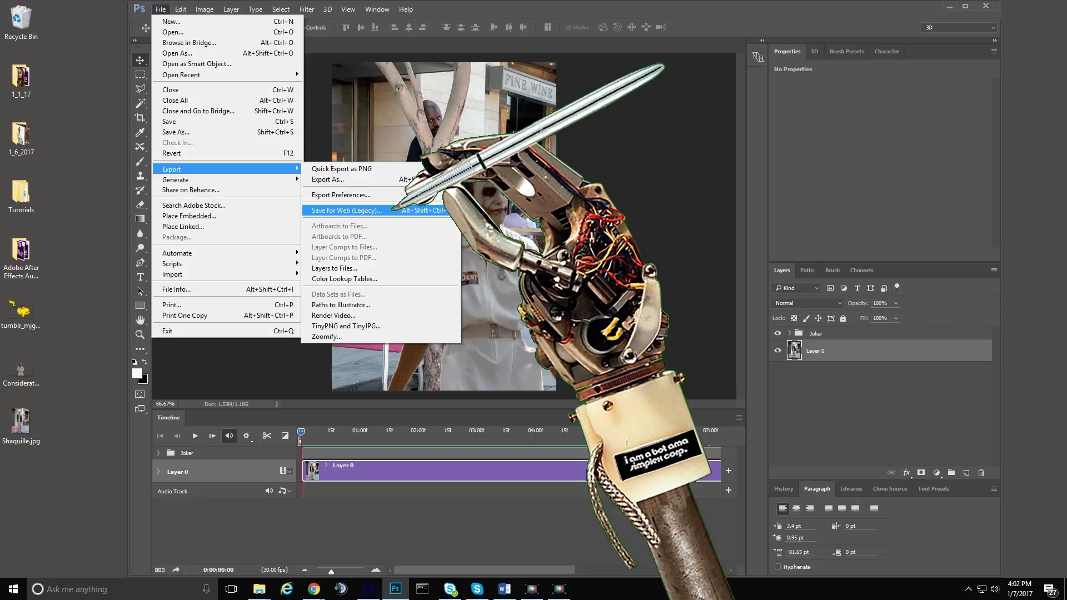
pyautogui.click(344, 315)
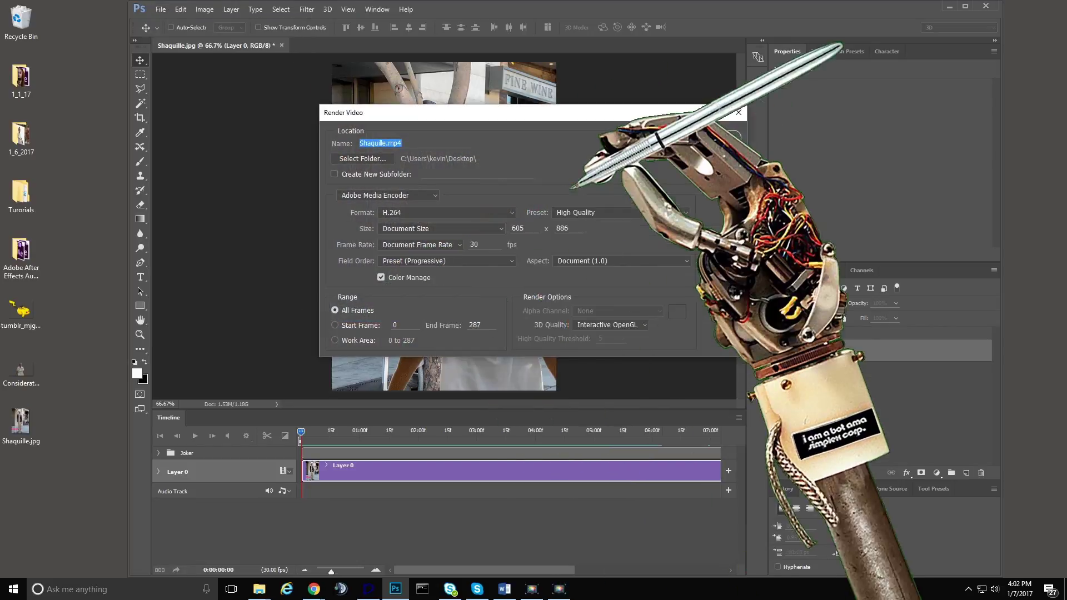
pyautogui.moveTo(552, 107); pyautogui.dragTo(492, 112)
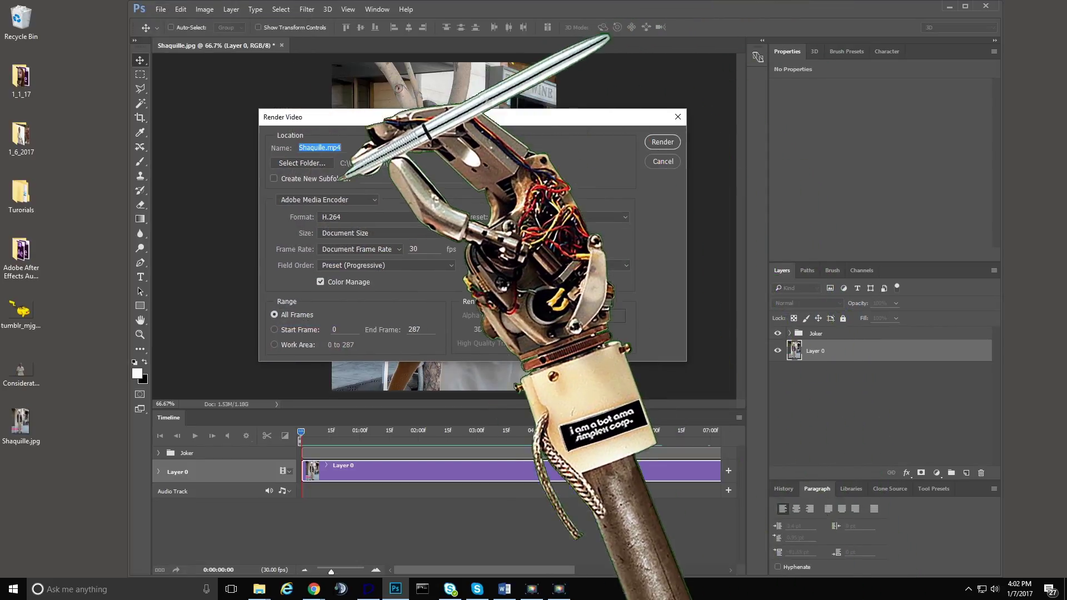
pyautogui.click(349, 215)
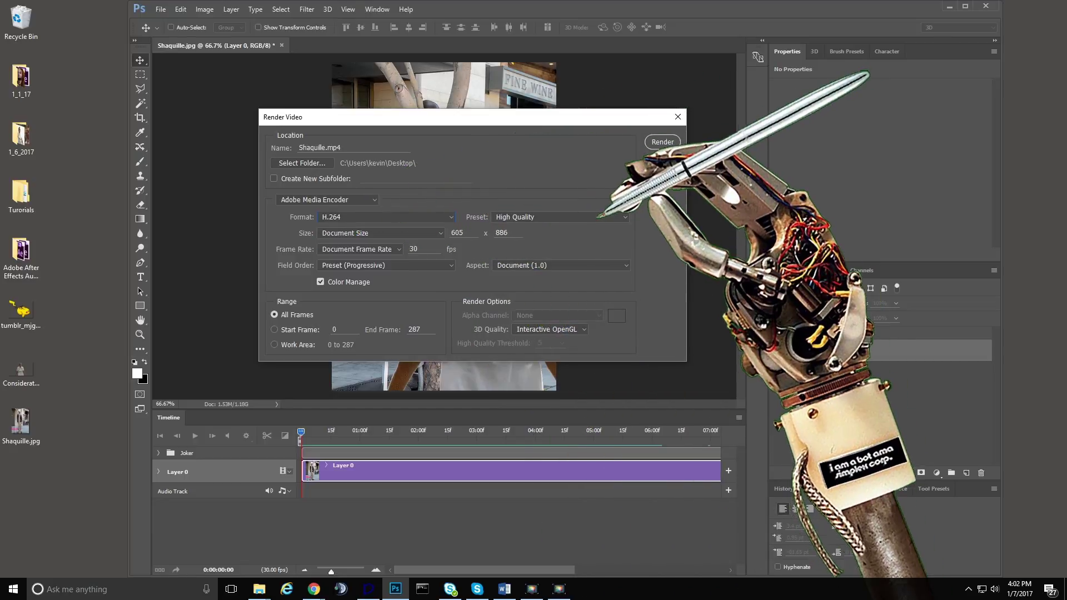
pyautogui.click(605, 217)
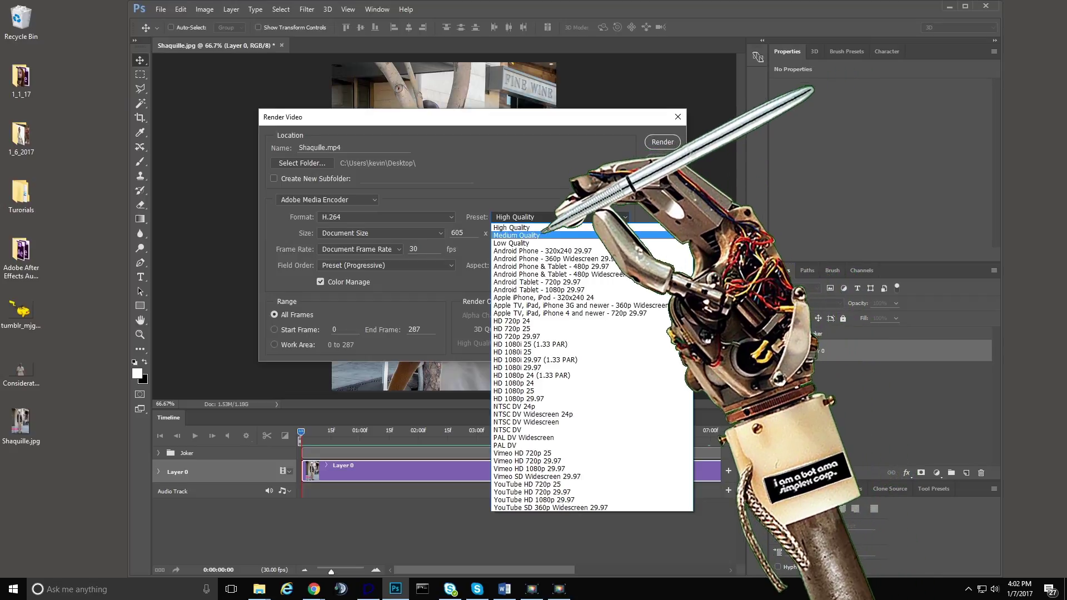
pyautogui.click(542, 234)
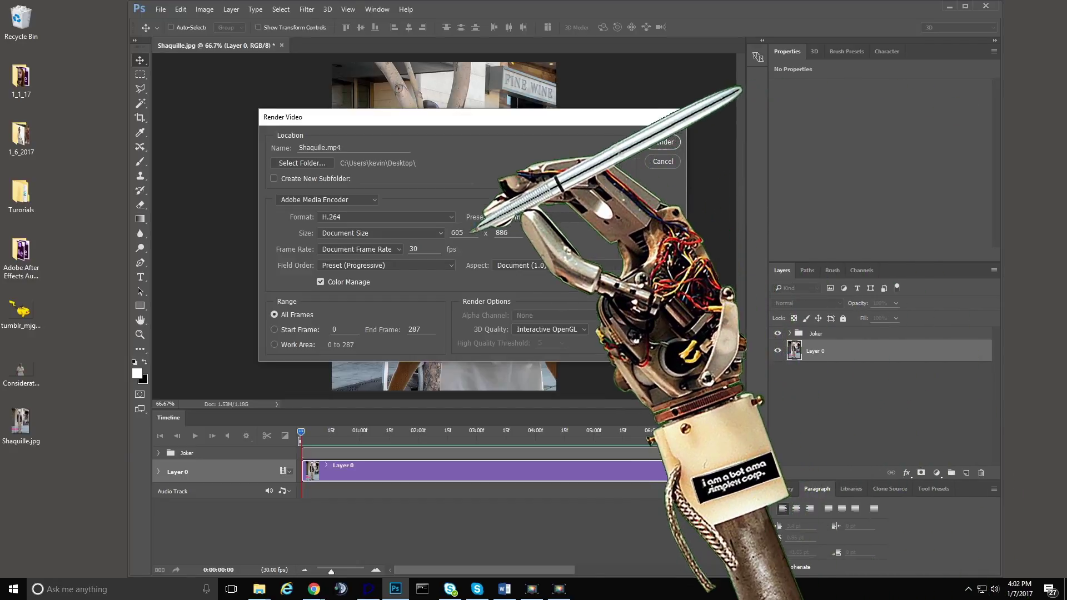
pyautogui.click(395, 249)
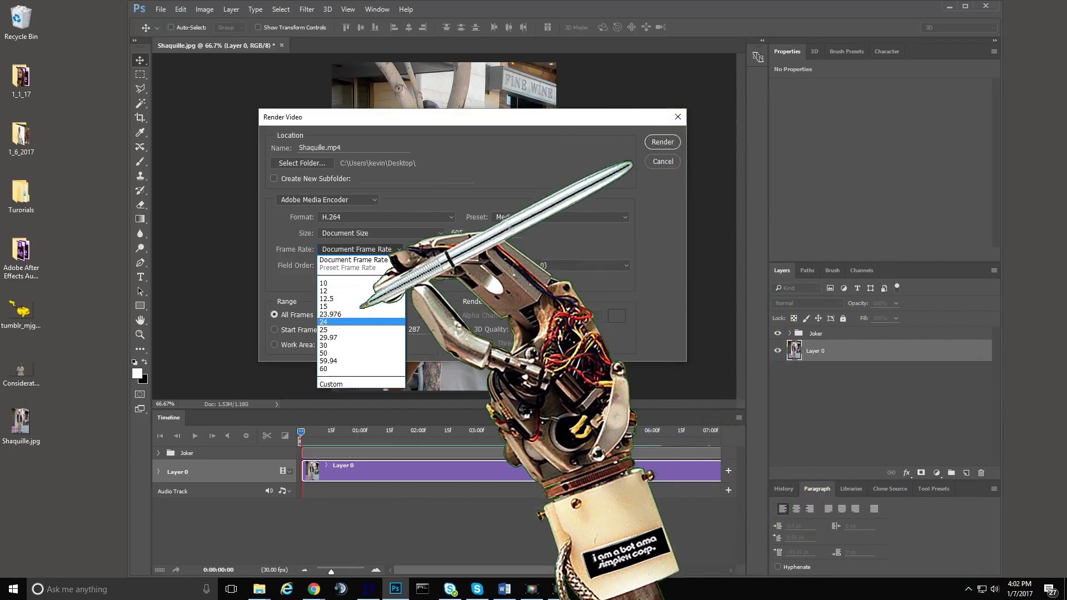
pyautogui.click(345, 339)
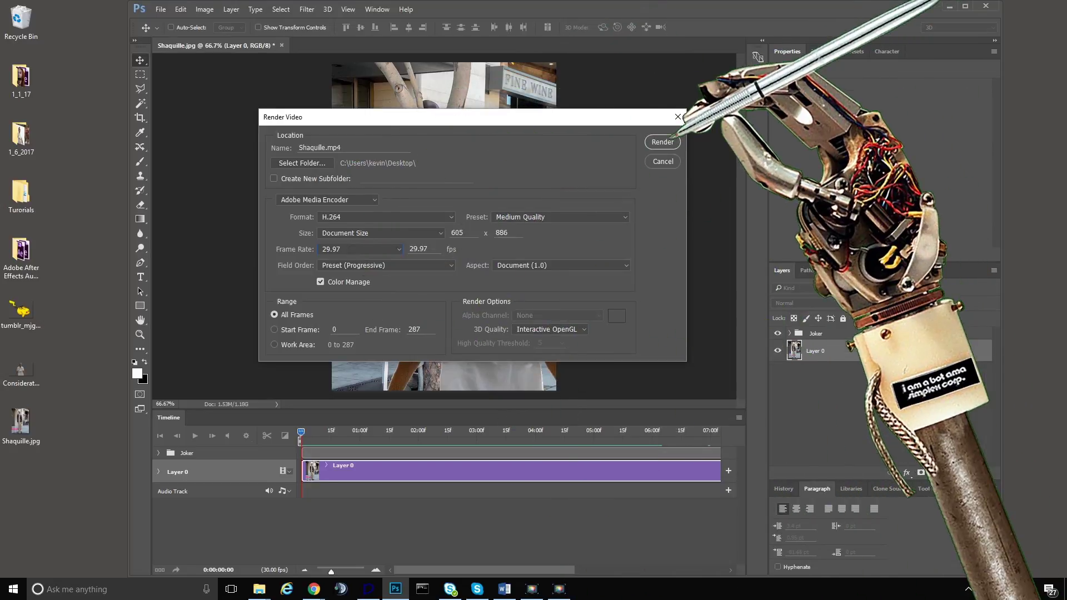
pyautogui.click(669, 139)
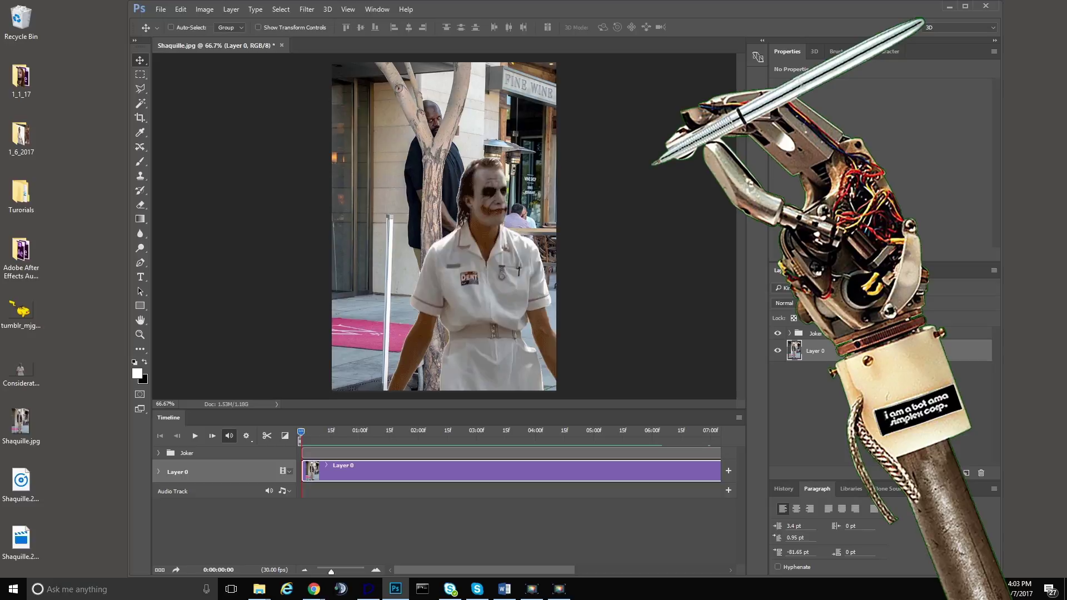
# - Set the rendered Shaquille.mp4 apart on the desktop, play it in Movies & TV and close the player
pyautogui.moveTo(29, 481); pyautogui.dragTo(88, 219)
pyautogui.doubleClick(67, 190)
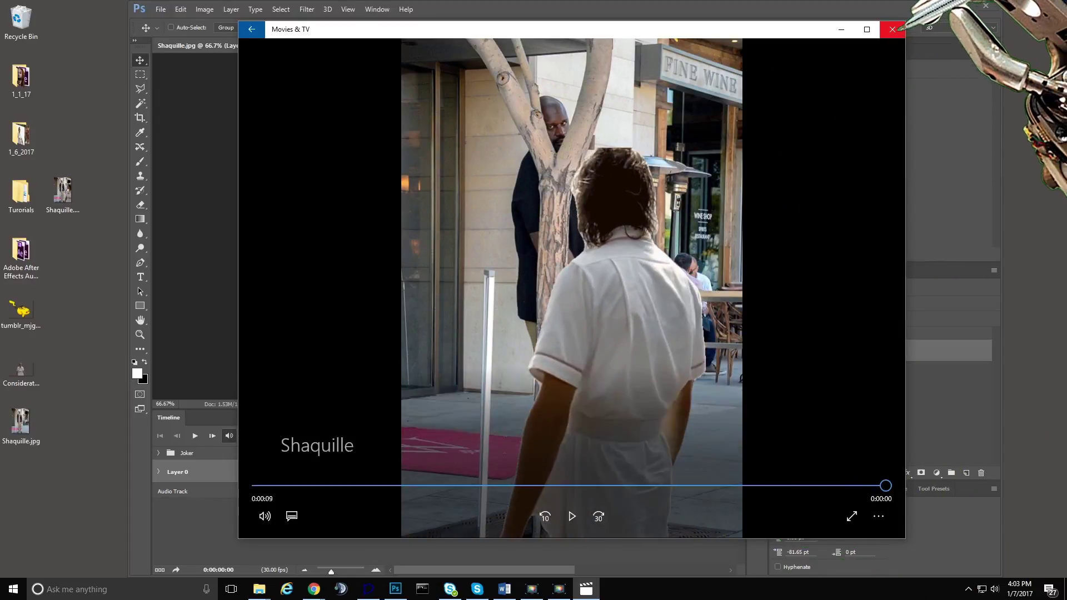
pyautogui.click(892, 29)
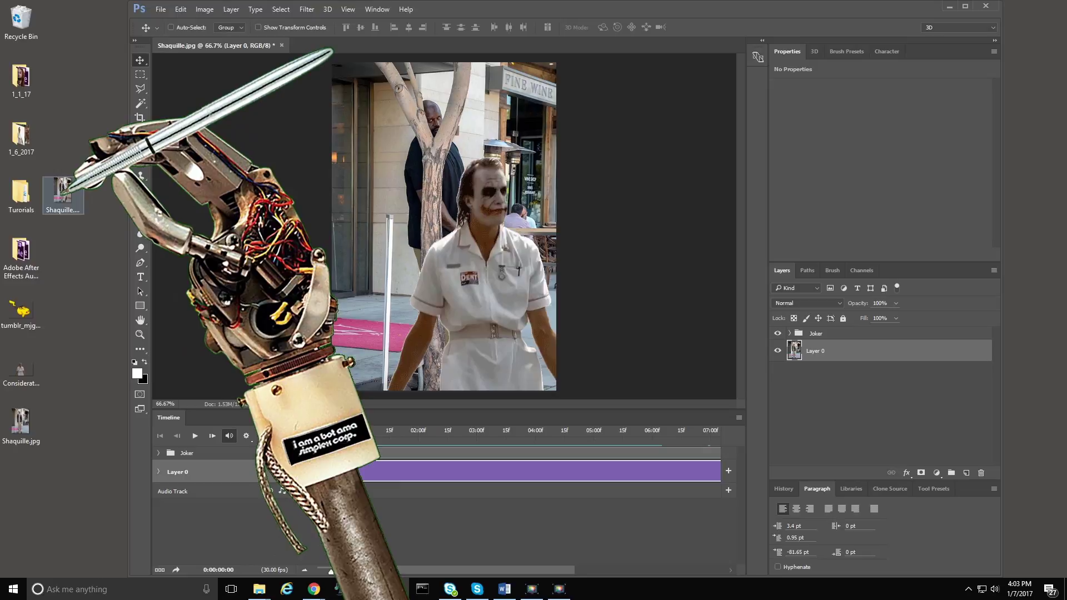
# - Check the file size of Shaquille.mp4 in its properties
pyautogui.rightClick(63, 195)
pyautogui.click(97, 382)
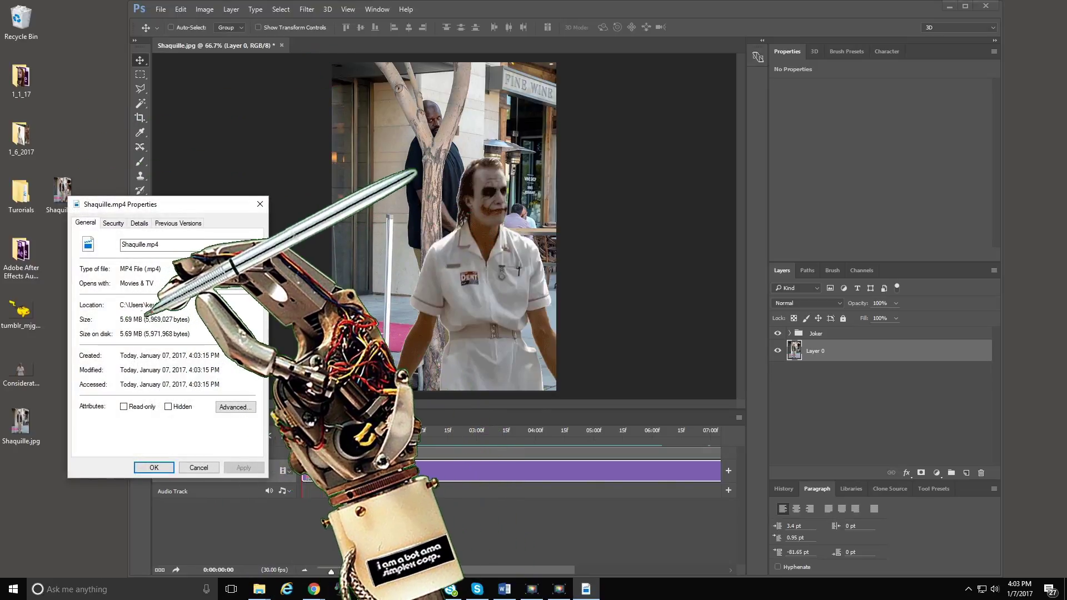
pyautogui.click(260, 204)
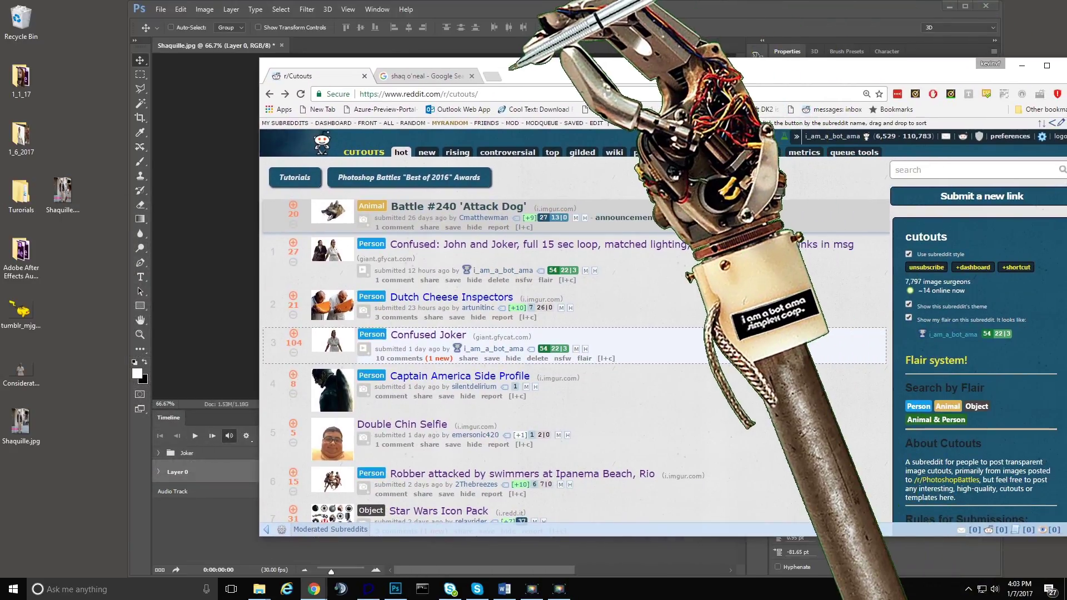
# - Open Gfycat's upload page in a new browser tab and add the rendered Shaquille.mp4 from the desktop
pyautogui.hotkey('ctrl', 't')
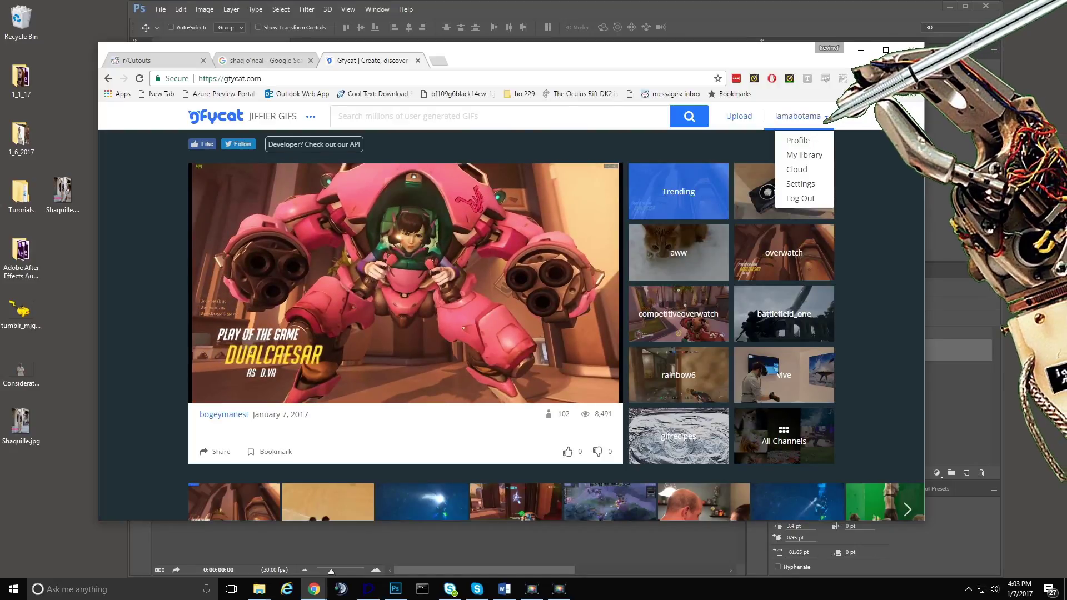
pyautogui.click(738, 116)
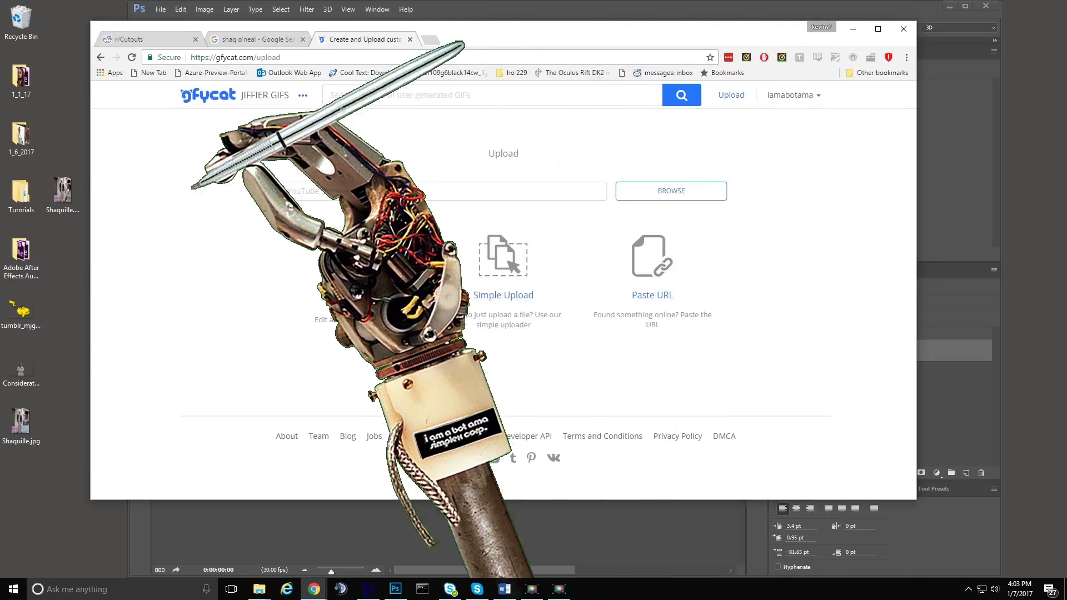
pyautogui.click(64, 199)
pyautogui.moveTo(73, 195); pyautogui.dragTo(507, 154)
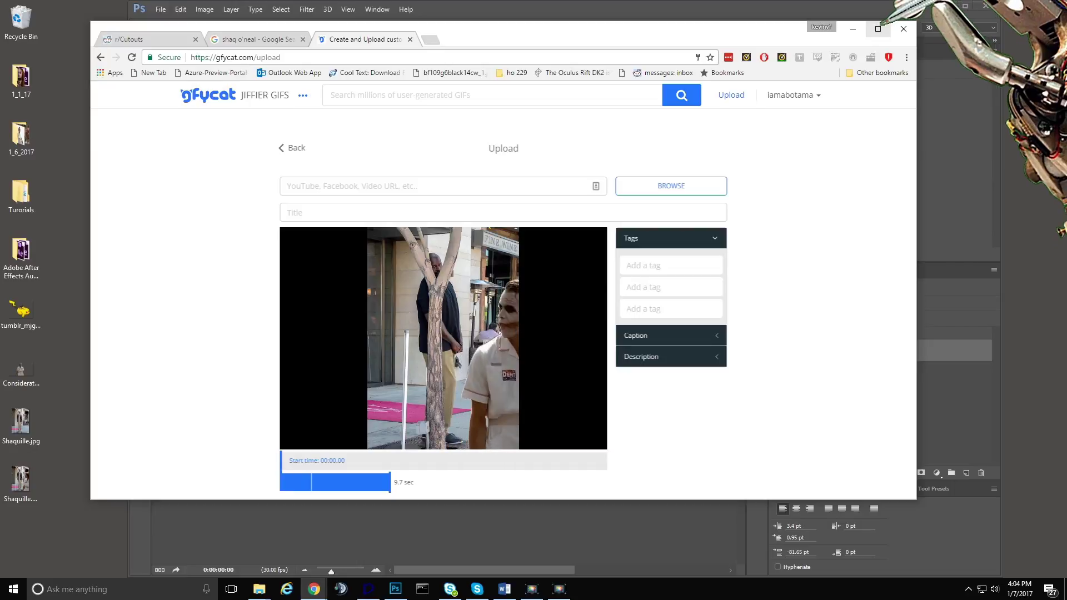
# - Create the Gfycat clip from the uploaded video at full length, without title or tags, and restore the browser to a smaller window
pyautogui.scroll(-3, 503, 306)
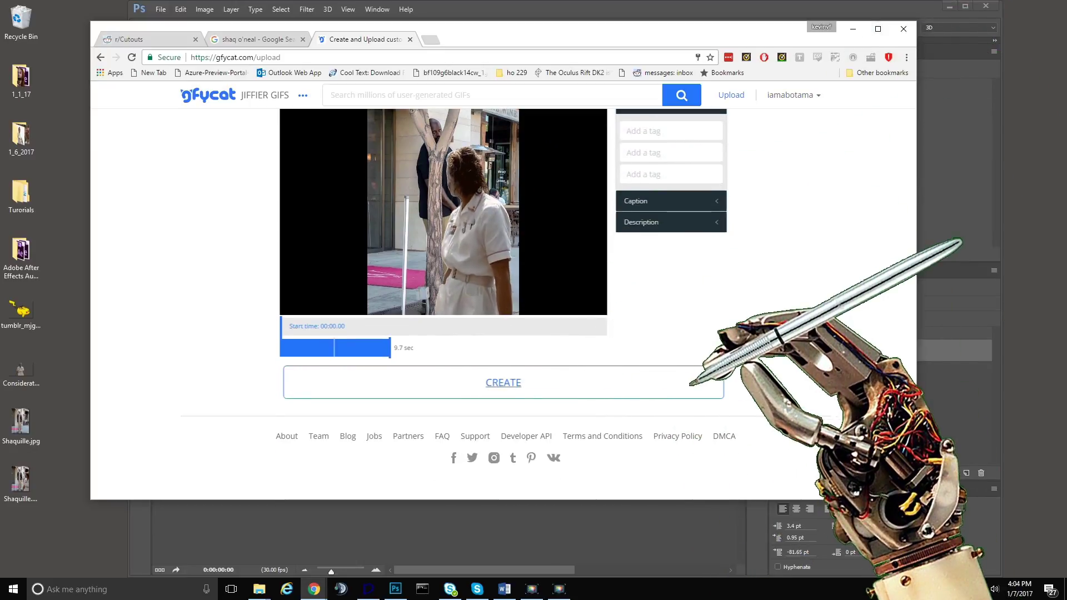
pyautogui.scroll(3, 503, 305)
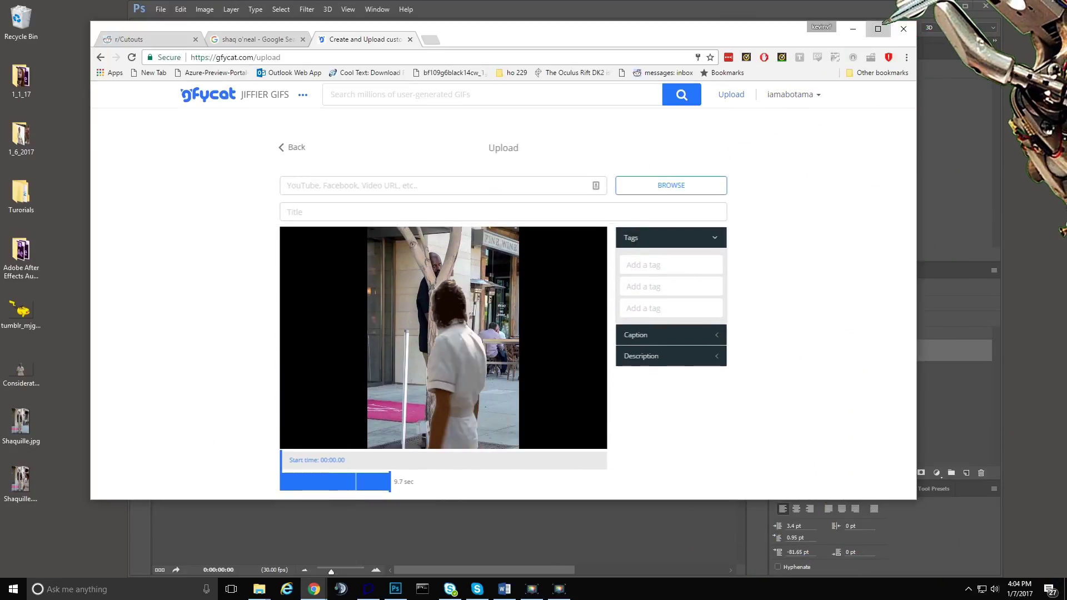
pyautogui.click(878, 28)
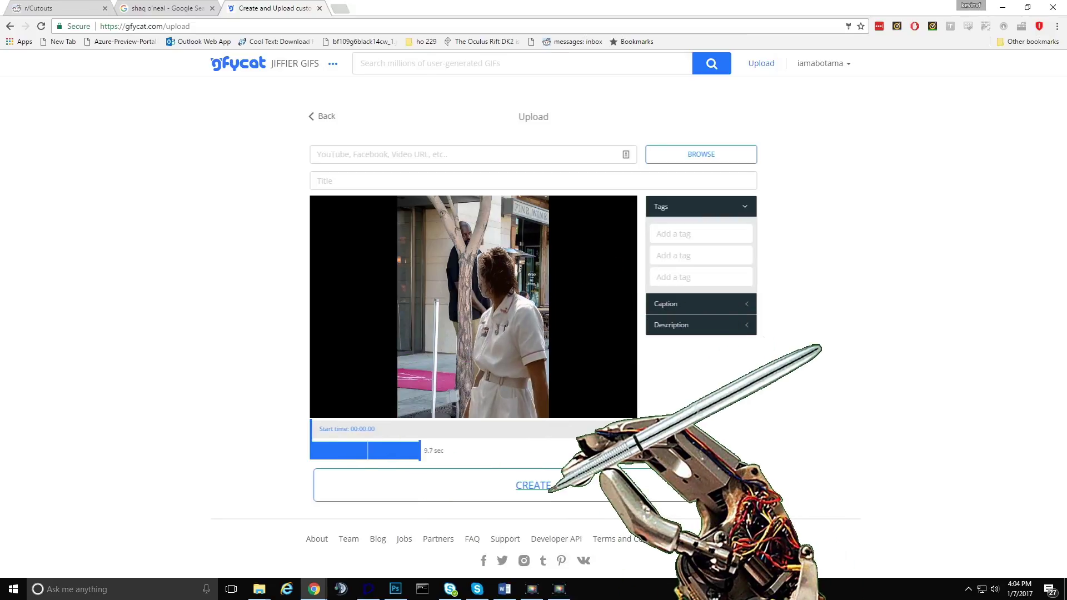
pyautogui.click(543, 485)
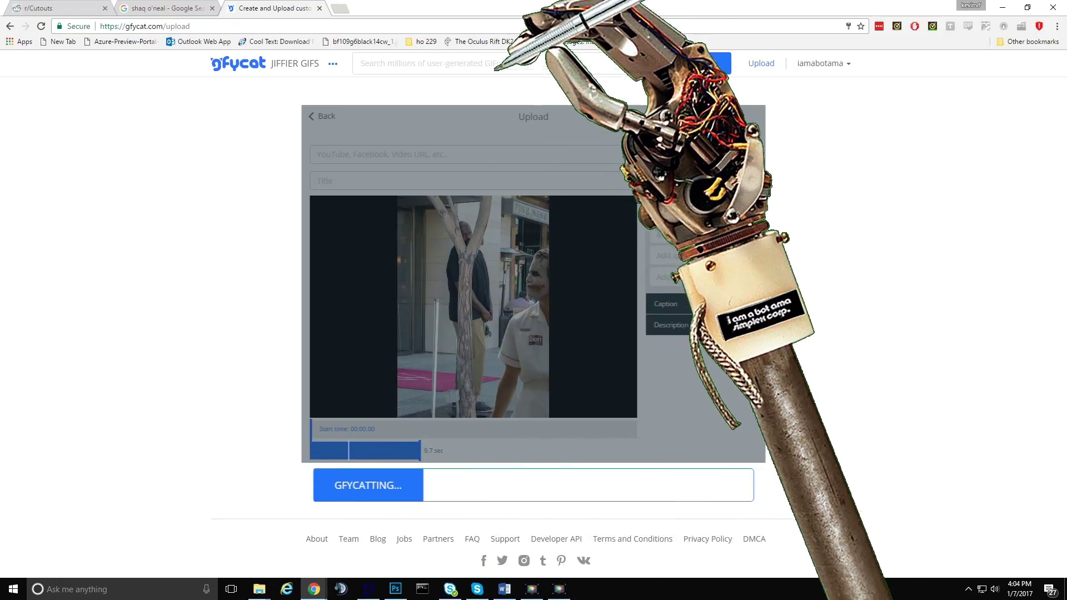
pyautogui.doubleClick(589, 5)
pyautogui.moveTo(574, 31); pyautogui.dragTo(569, 44)
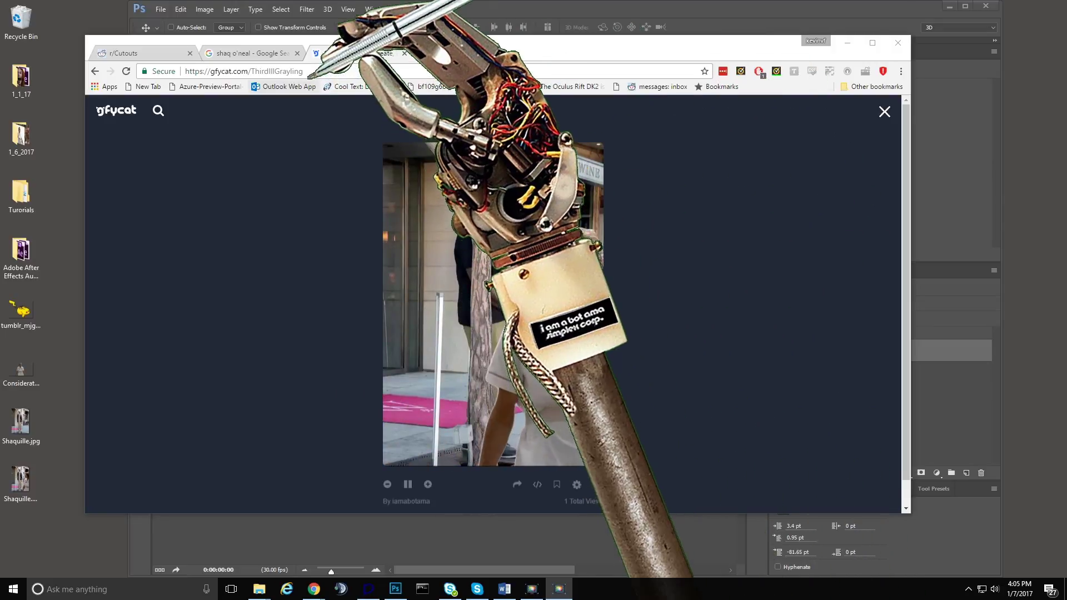
# - Select the finished clip's full web address, view the clip in full screen, and reposition the browser window over the desktop
pyautogui.click(256, 71)
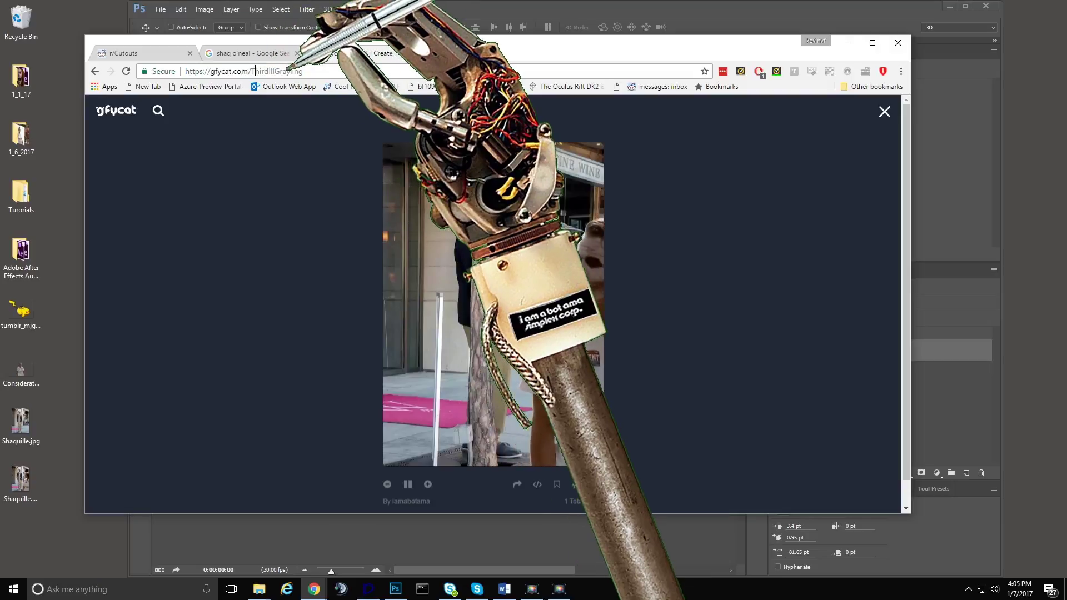
pyautogui.moveTo(307, 71); pyautogui.dragTo(255, 67)
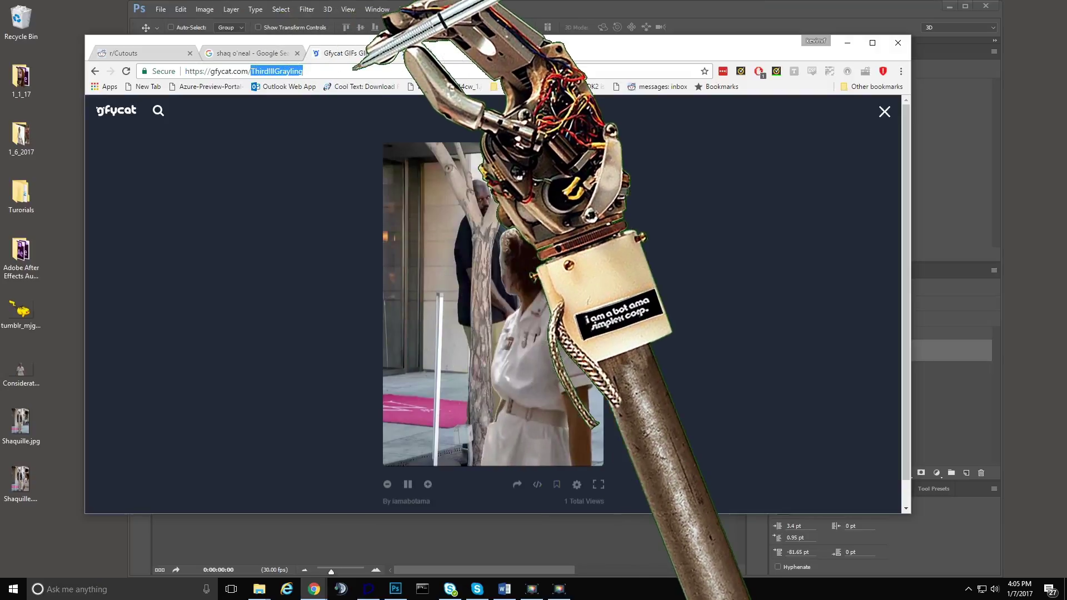
pyautogui.hotkey('ctrl', 'a')
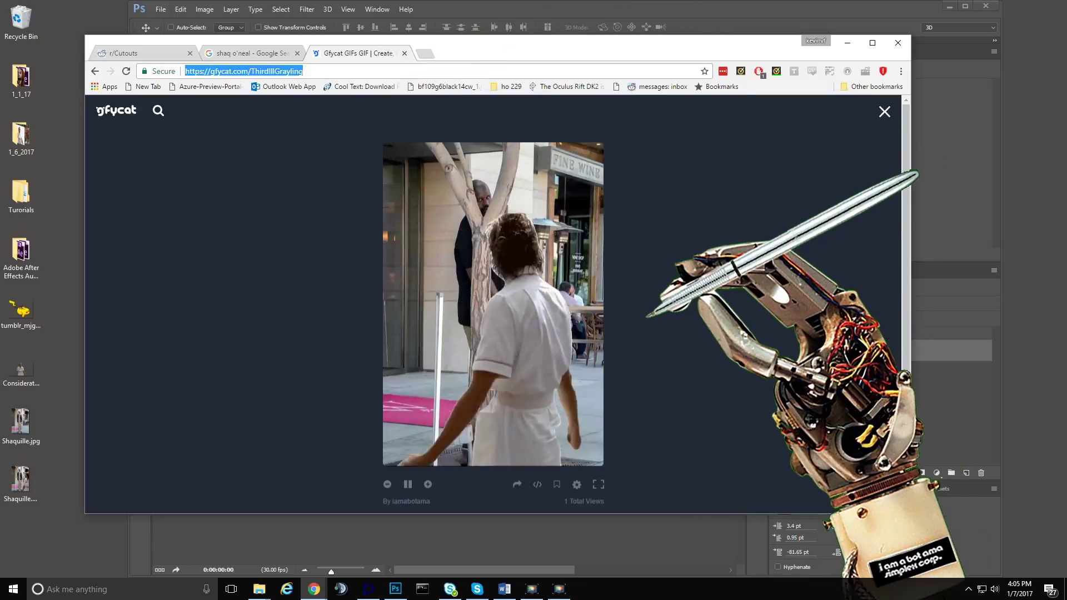
pyautogui.click(597, 484)
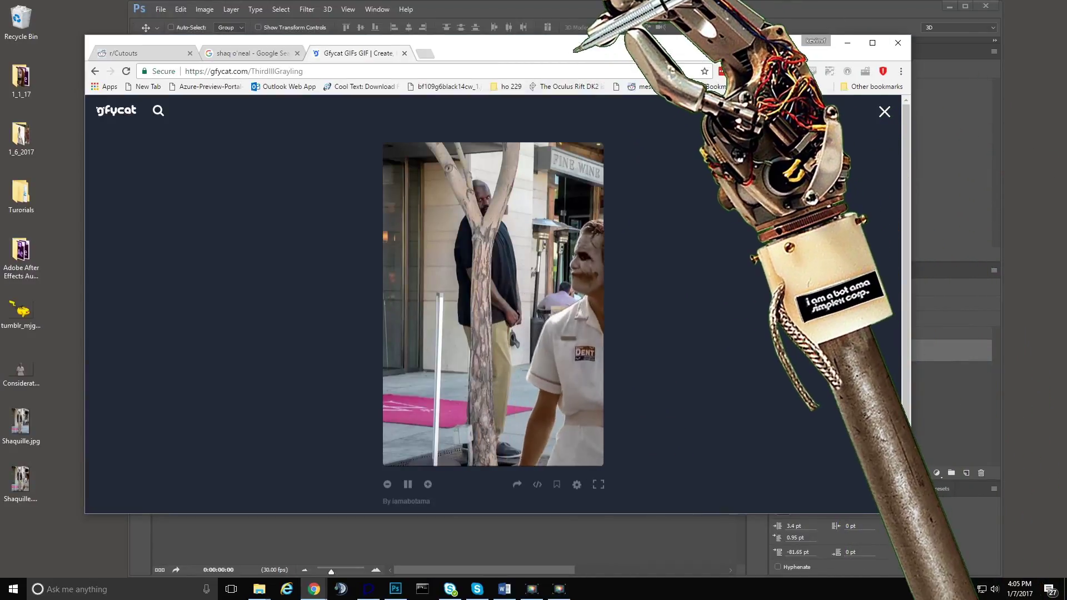
pyautogui.moveTo(572, 54); pyautogui.dragTo(508, 57)
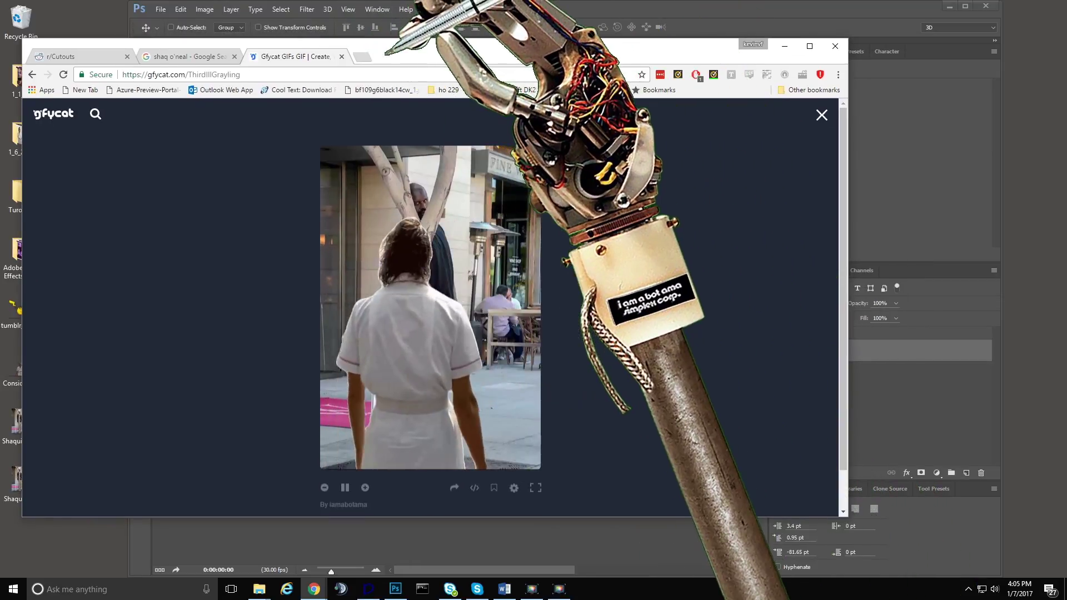
pyautogui.moveTo(414, 64); pyautogui.dragTo(491, 64)
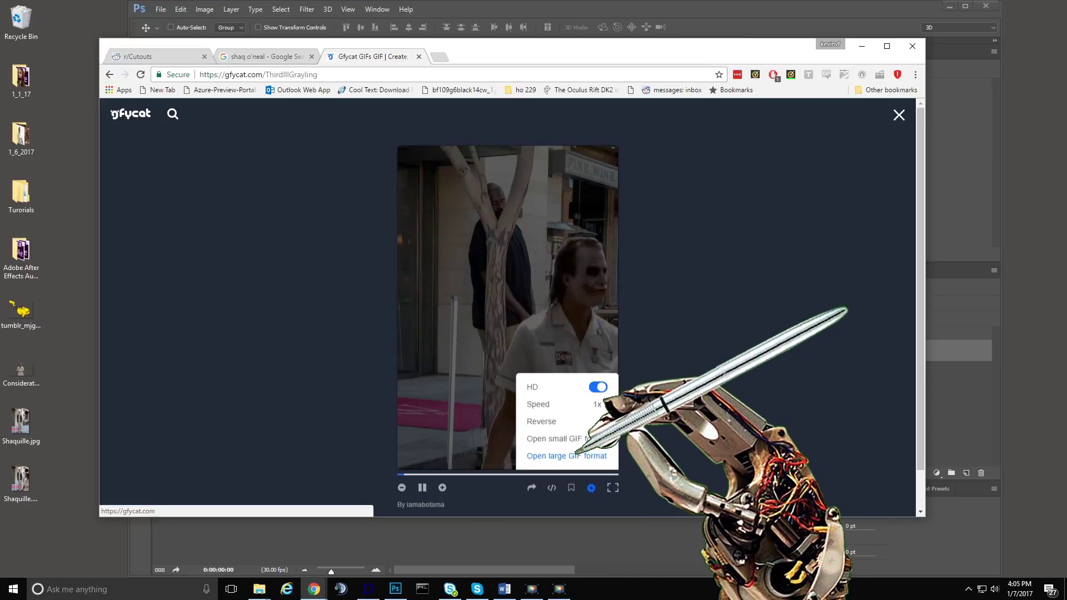
# - Try to open the clip in large GIF format and close the extra Gfycat tabs
pyautogui.click(576, 452)
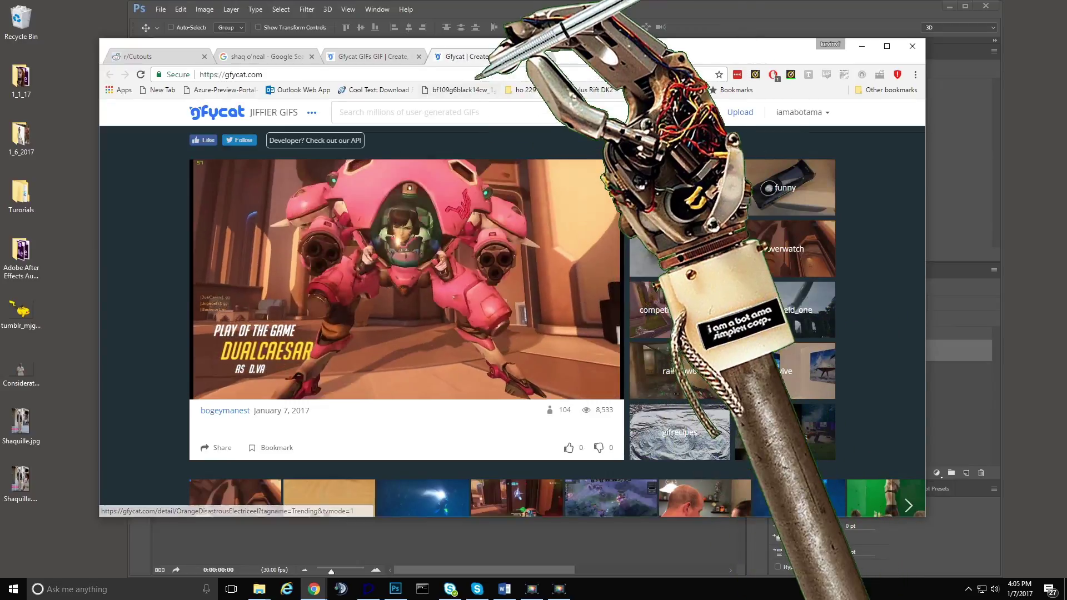
pyautogui.click(386, 52)
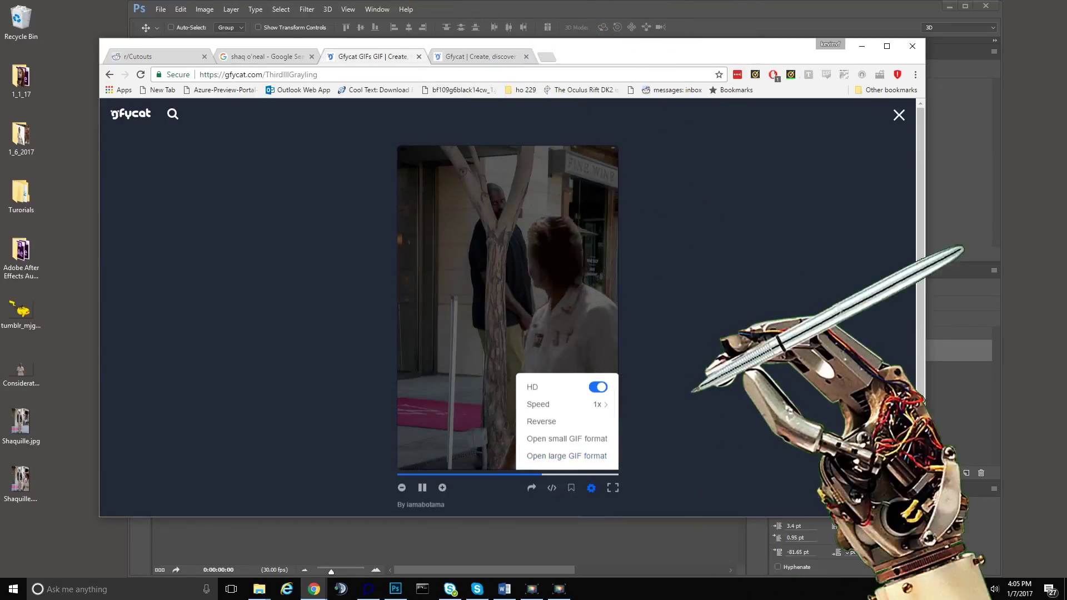
pyautogui.click(577, 454)
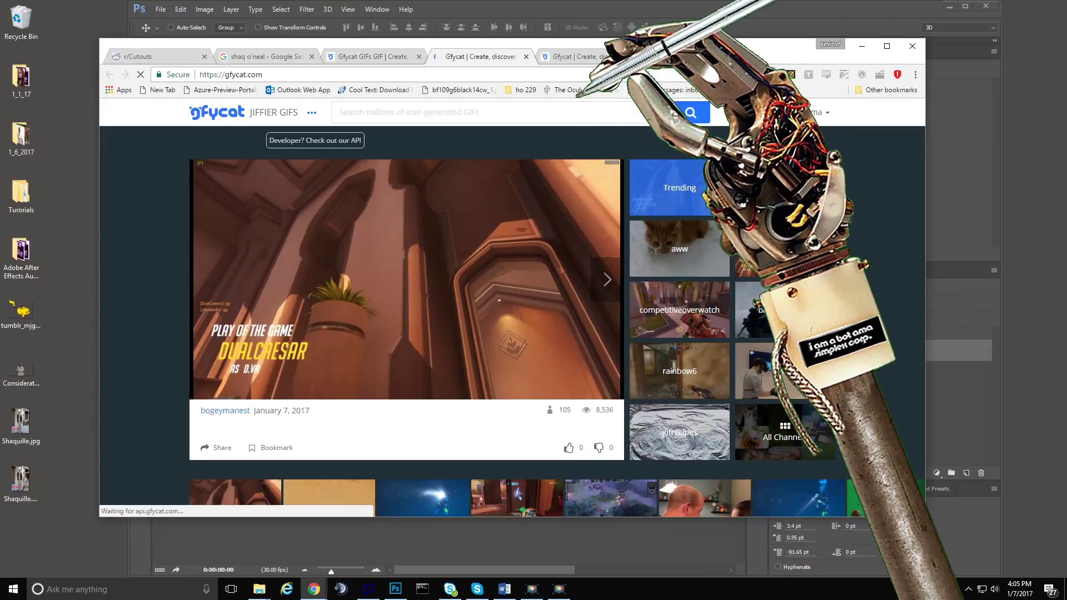
pyautogui.click(633, 56)
pyautogui.click(526, 56)
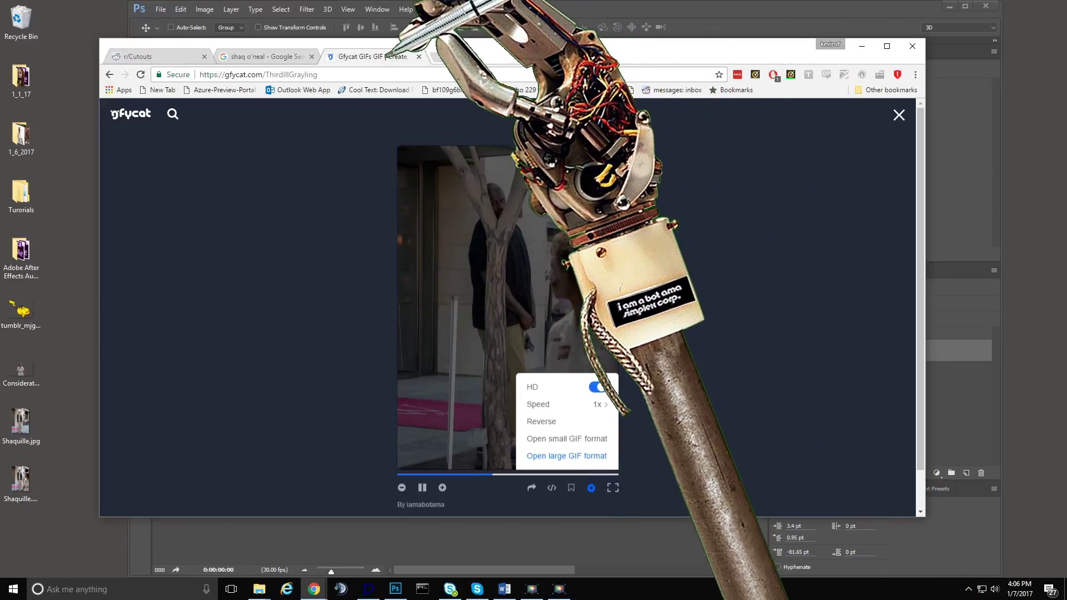
# - Open the clip in small GIF format, make the browser window taller to view it, and close its tab
pyautogui.click(571, 439)
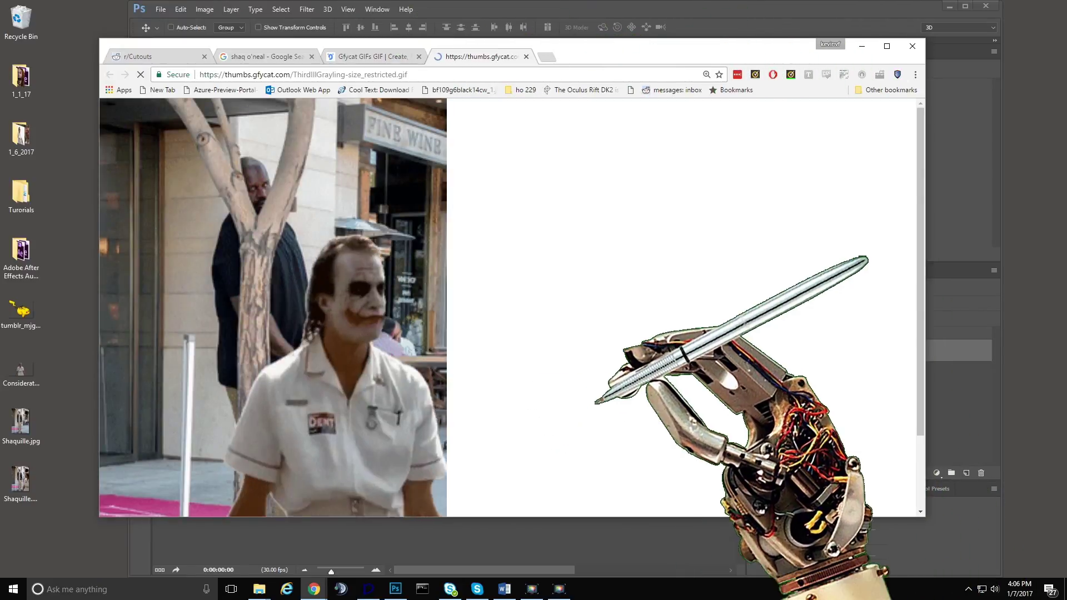
pyautogui.moveTo(512, 520); pyautogui.dragTo(498, 576)
pyautogui.scroll(-1, 508, 334)
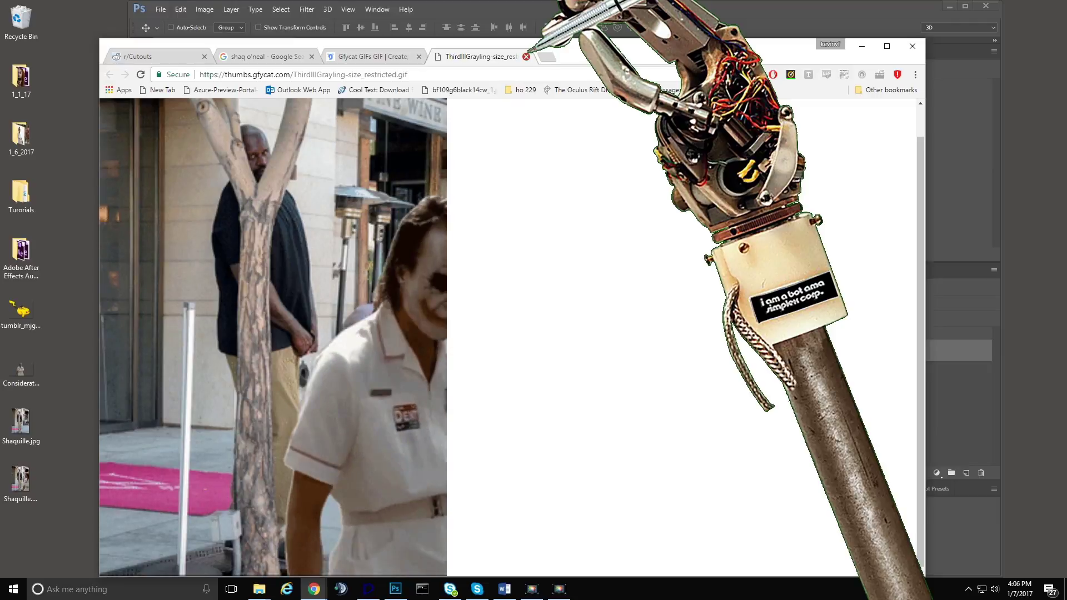
pyautogui.click(526, 56)
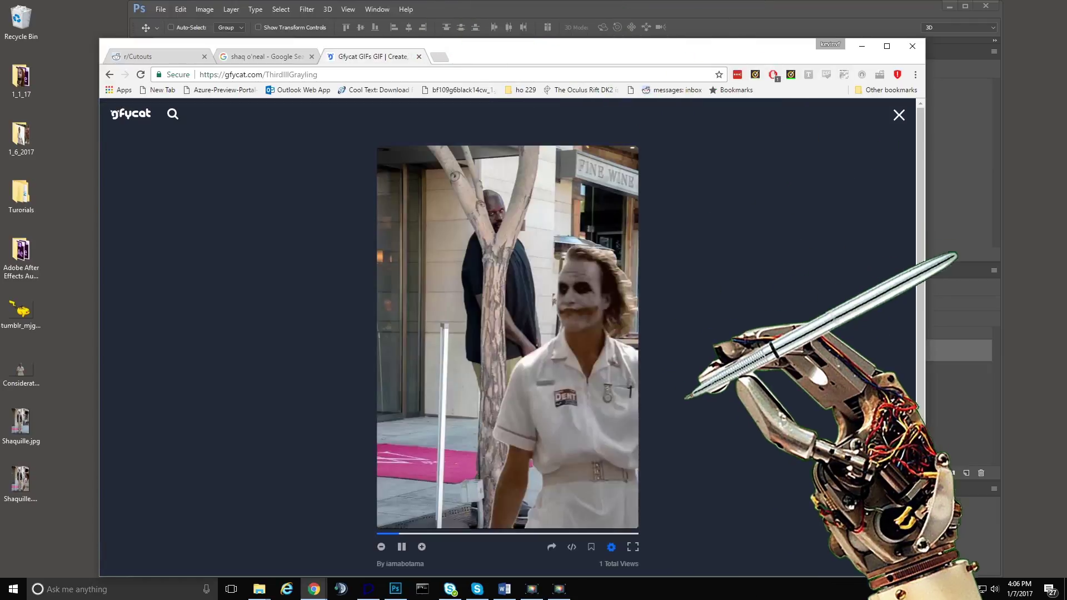
# - Play the Gfycat clip in full screen, leave full screen and reposition the browser window
pyautogui.click(632, 547)
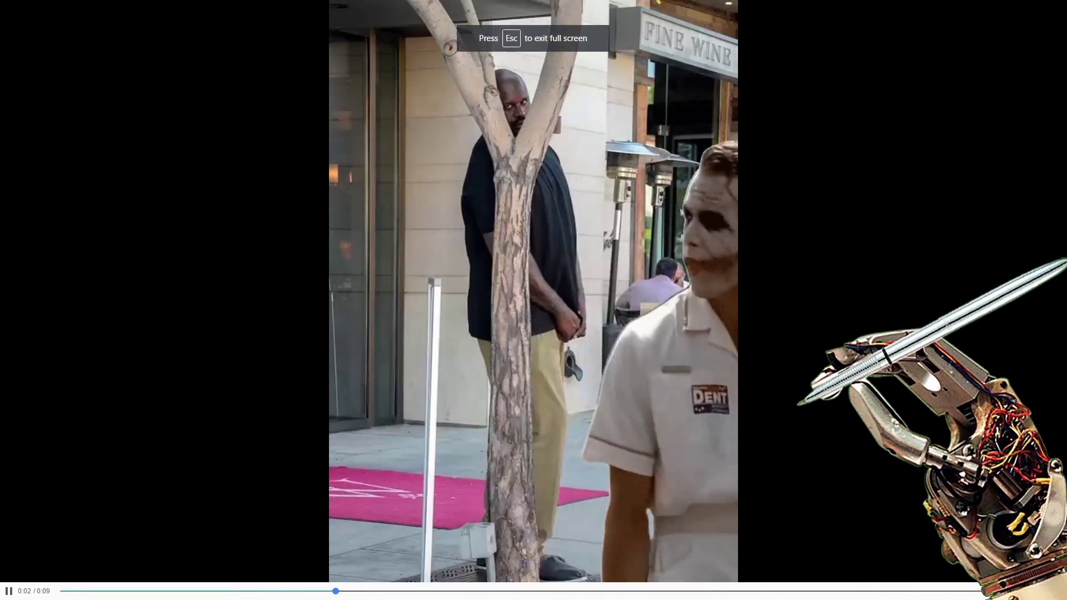
pyautogui.press('Escape')
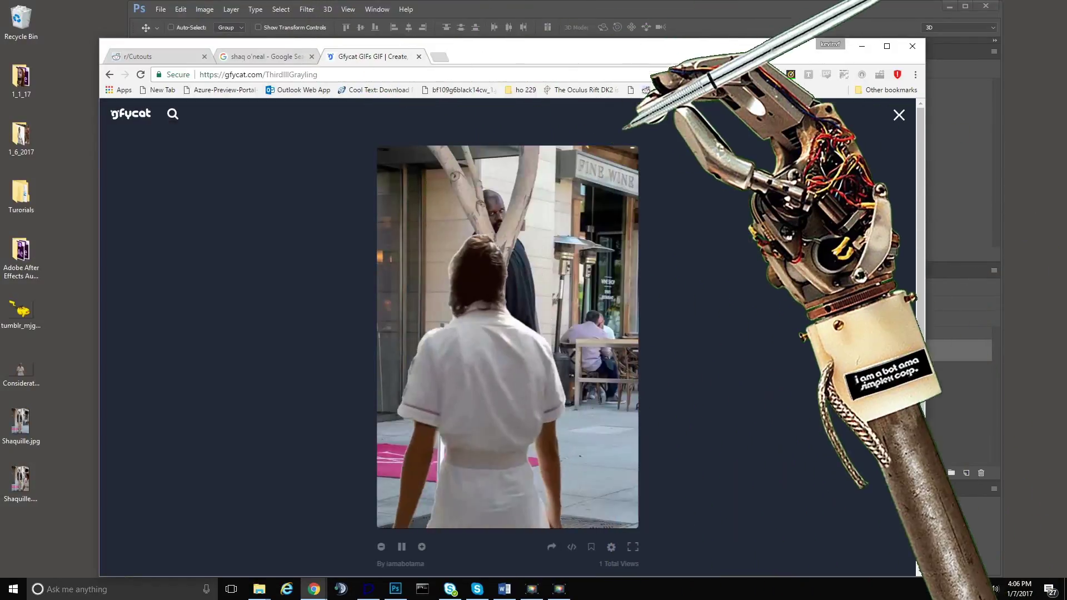
pyautogui.moveTo(570, 61); pyautogui.dragTo(534, 62)
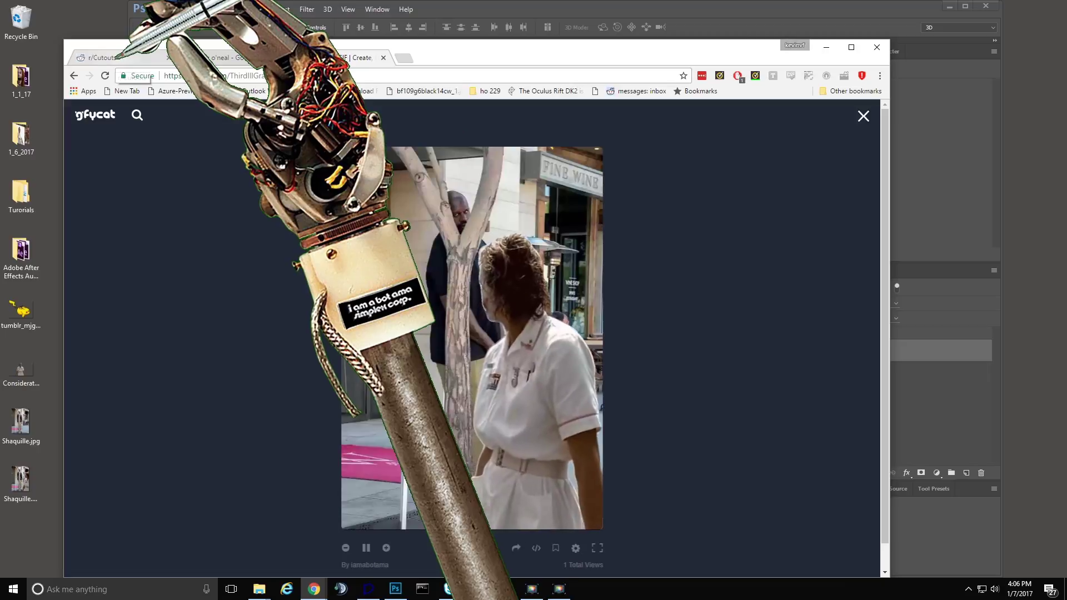
# - Reload the r/Cutouts page in a maximized window, view the "Confused: John and Joker" GIF and return to the post list
pyautogui.hotkey('alt', 'Left')
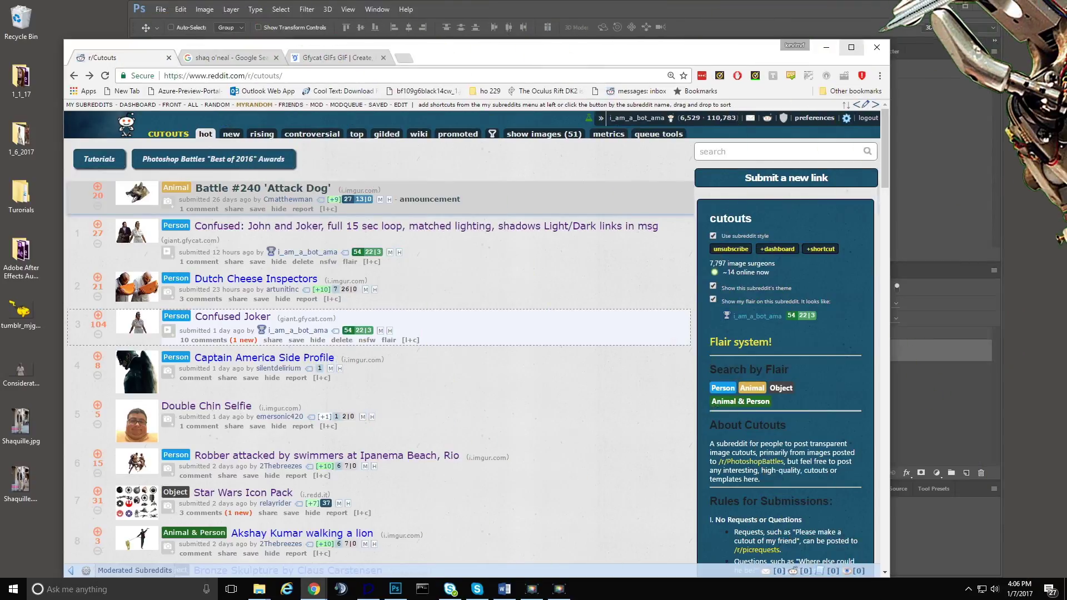
pyautogui.click(851, 48)
pyautogui.click(41, 26)
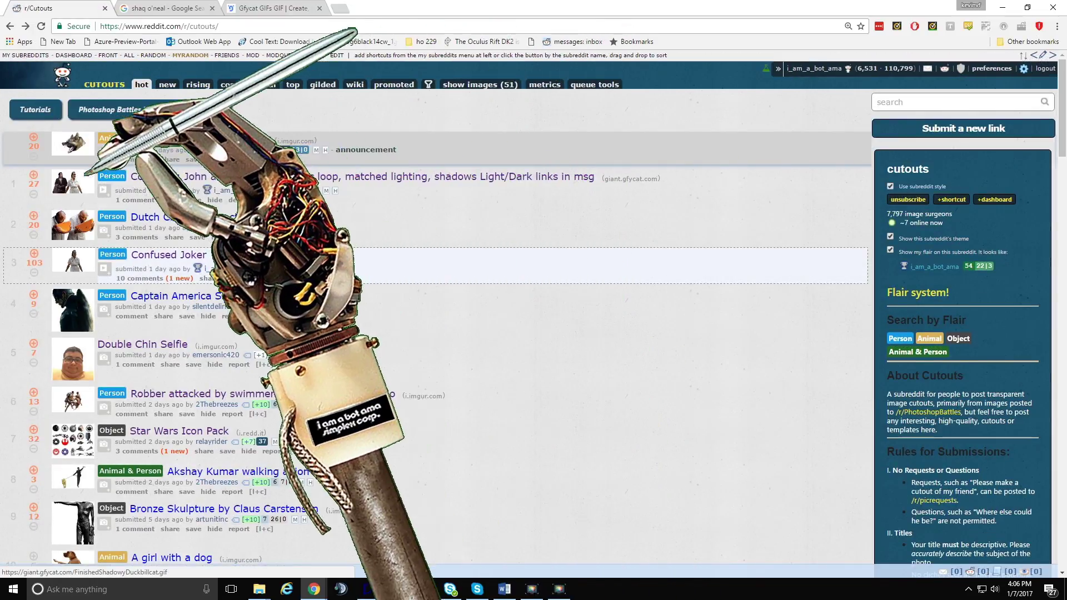
pyautogui.click(214, 175)
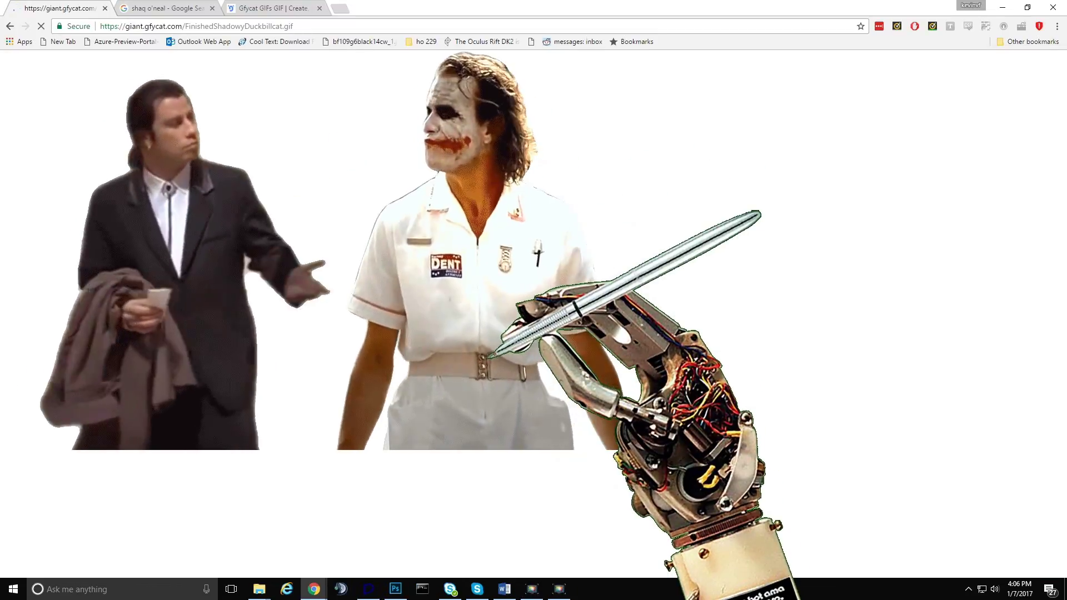
pyautogui.hotkey('alt', 'Left')
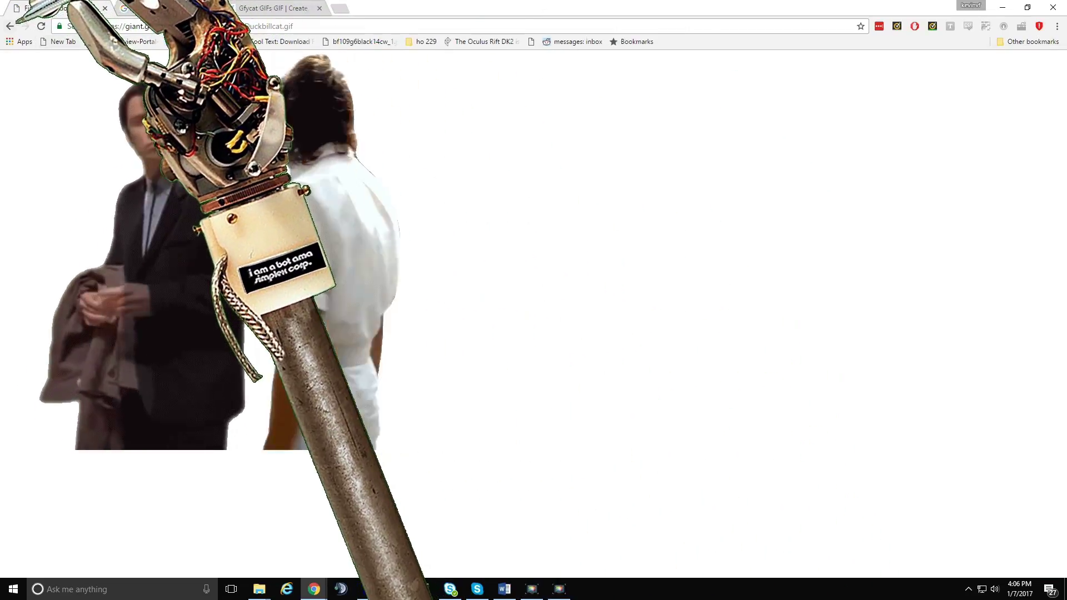